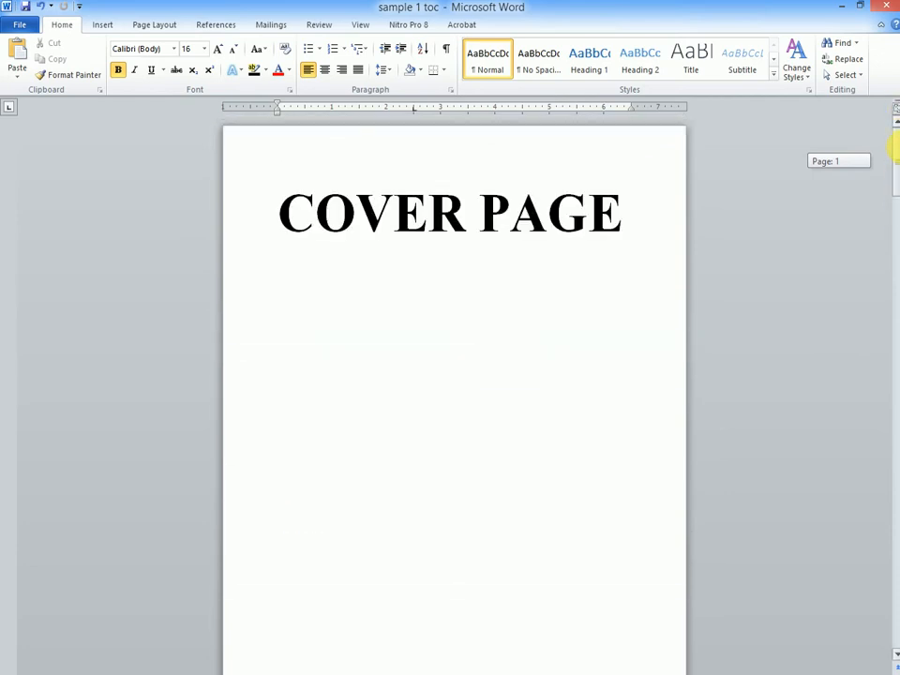
- Look through the opening pages from the cover page to the TOC page and enlarge the page view
{"action": "left_click", "coordinate": [310, 347]}
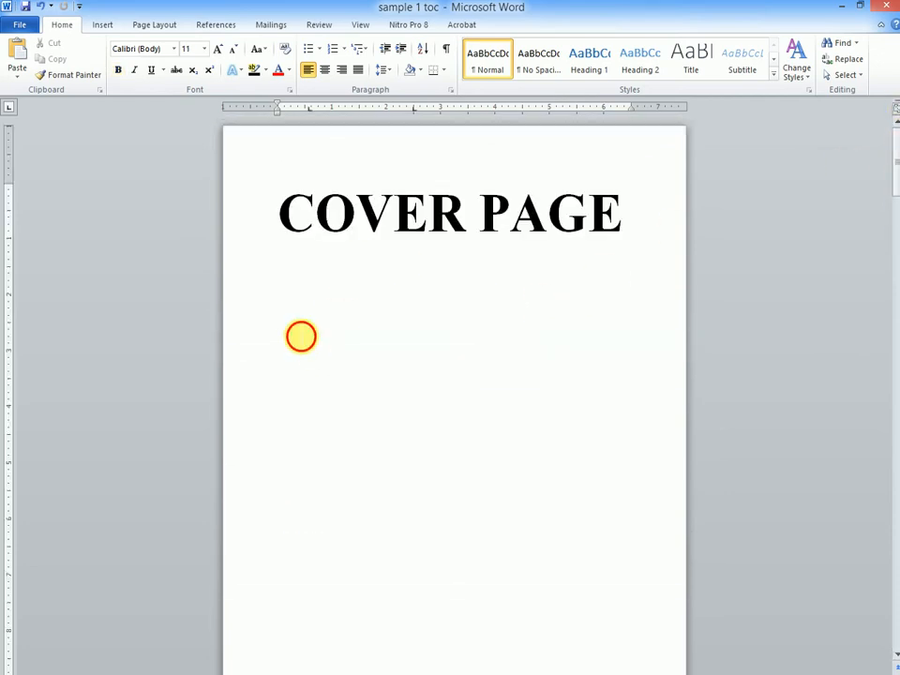
{"action": "mouse_move", "coordinate": [888, 164]}
{"action": "left_mouse_down"}
{"action": "mouse_move", "coordinate": [893, 195]}
{"action": "mouse_move", "coordinate": [892, 181]}
{"action": "left_mouse_up"}
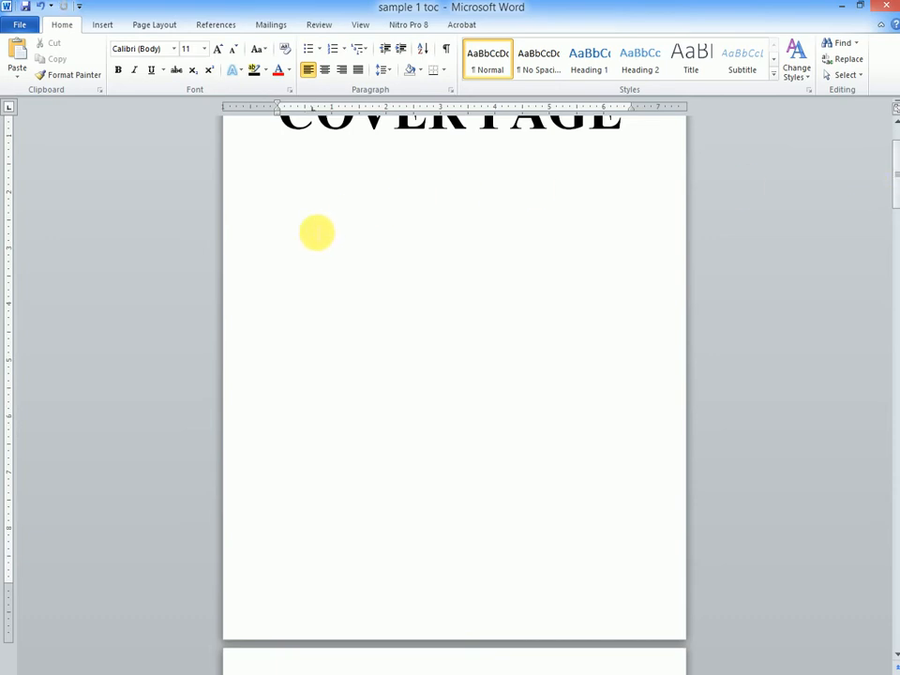
{"action": "scroll", "coordinate": [312, 225], "scroll_direction": "down", "scroll_amount": 1}
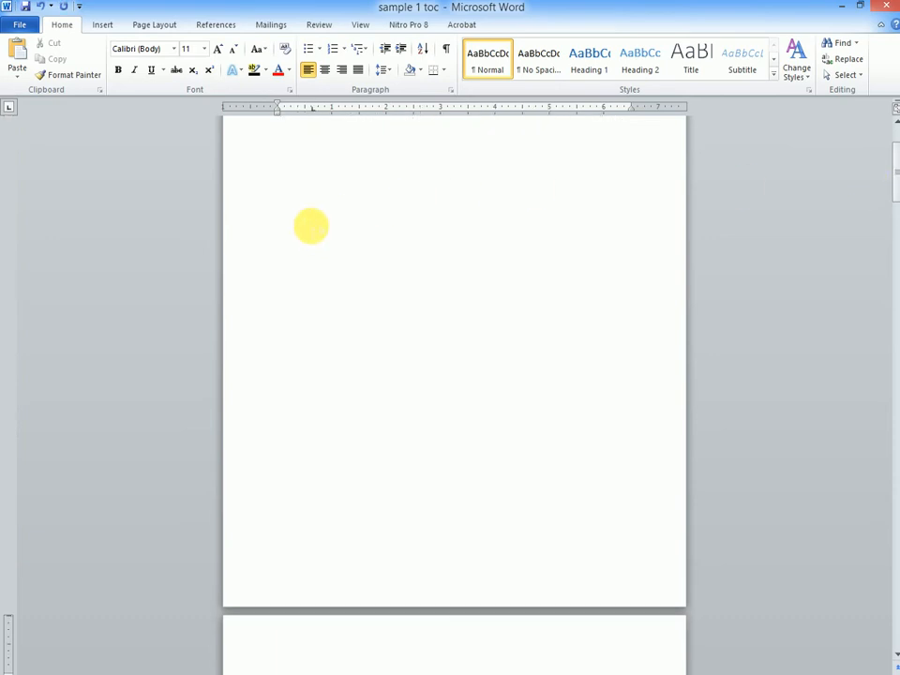
{"action": "left_click_drag", "start_coordinate": [895, 183], "coordinate": [894, 251]}
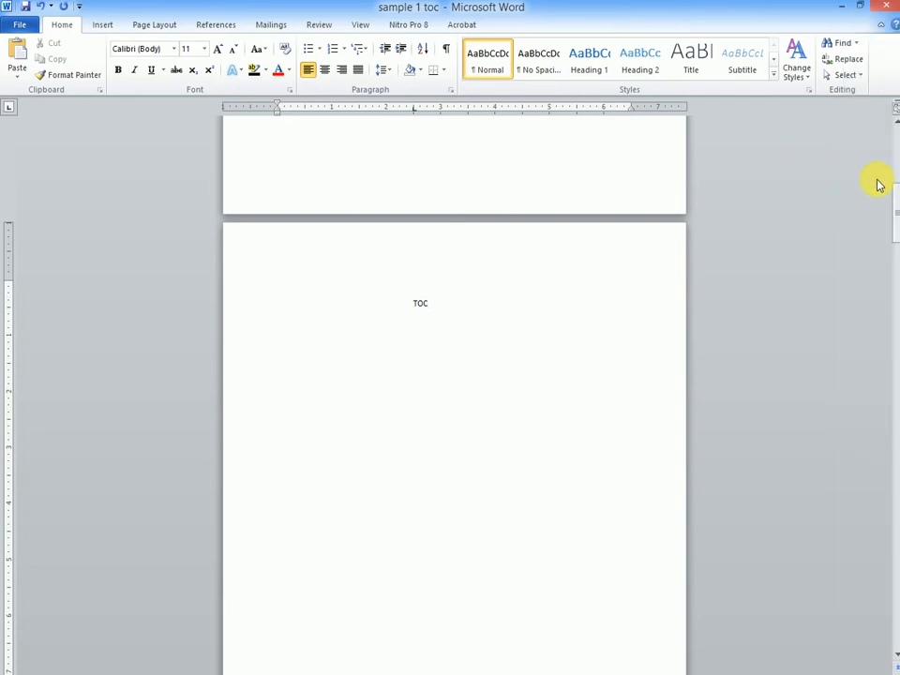
{"action": "left_click_drag", "start_coordinate": [895, 211], "coordinate": [897, 114]}
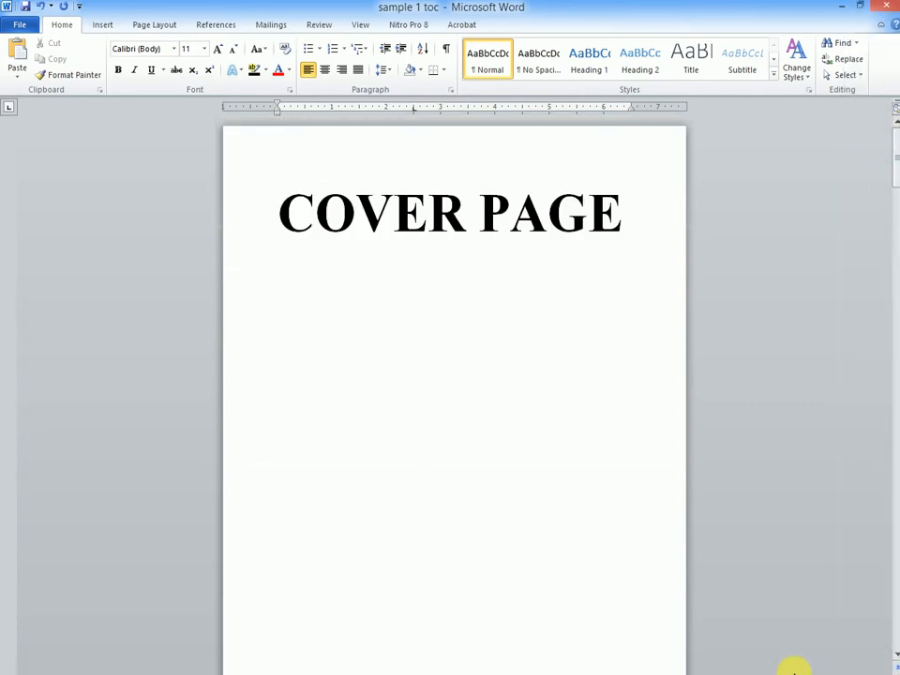
{"action": "left_click", "coordinate": [883, 673]}
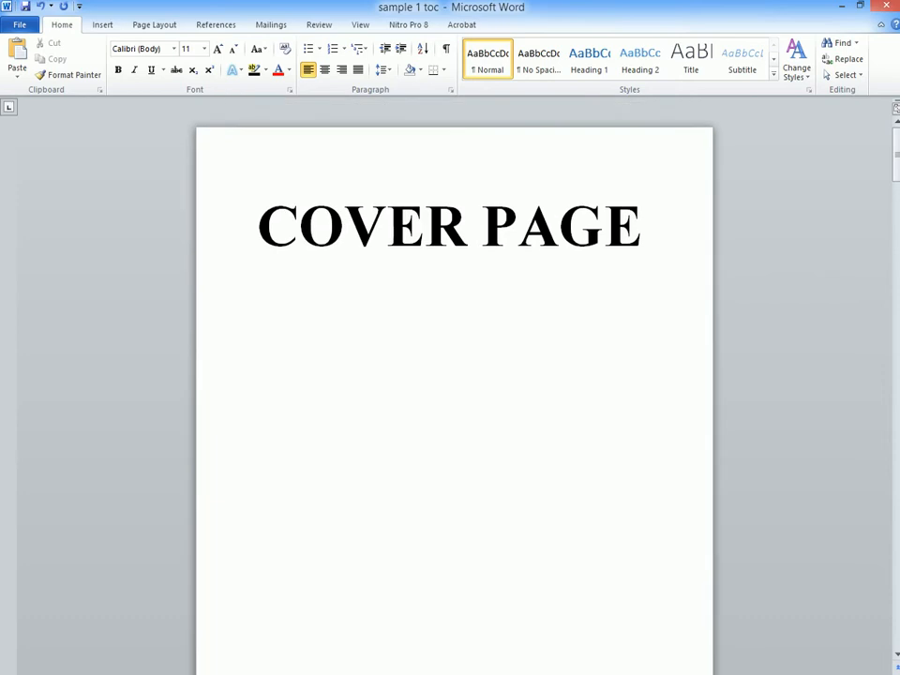
{"action": "left_click", "coordinate": [884, 674]}
{"action": "left_click", "coordinate": [884, 674]}
{"action": "left_click", "coordinate": [884, 674]}
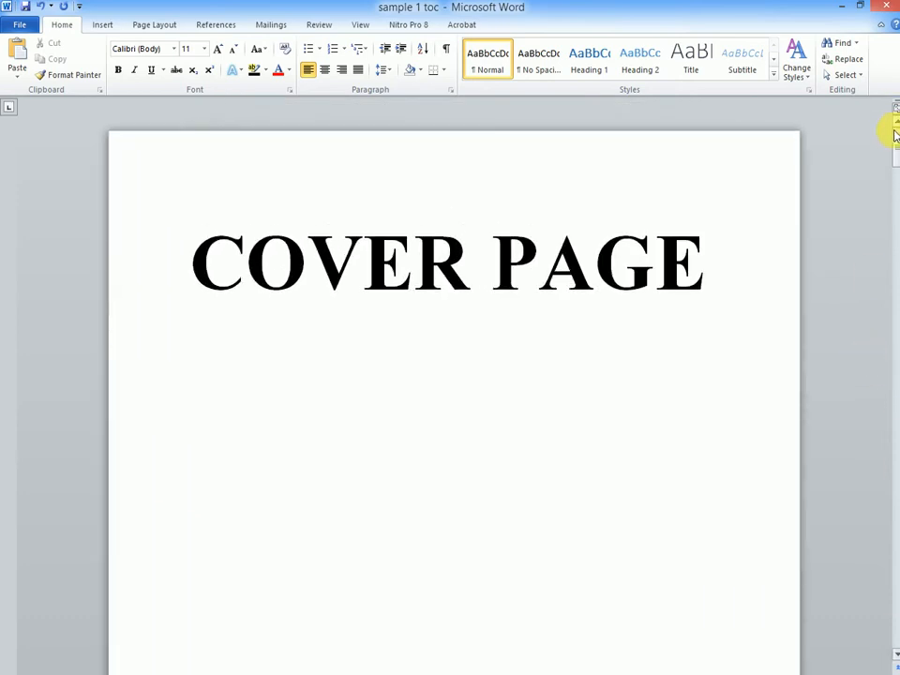
- Insert a Next Page section break on the cover page, below the COVER PAGE title
{"action": "mouse_move", "coordinate": [895, 150]}
{"action": "left_mouse_down"}
{"action": "mouse_move", "coordinate": [894, 191]}
{"action": "mouse_move", "coordinate": [894, 139]}
{"action": "mouse_move", "coordinate": [895, 150]}
{"action": "left_mouse_up"}
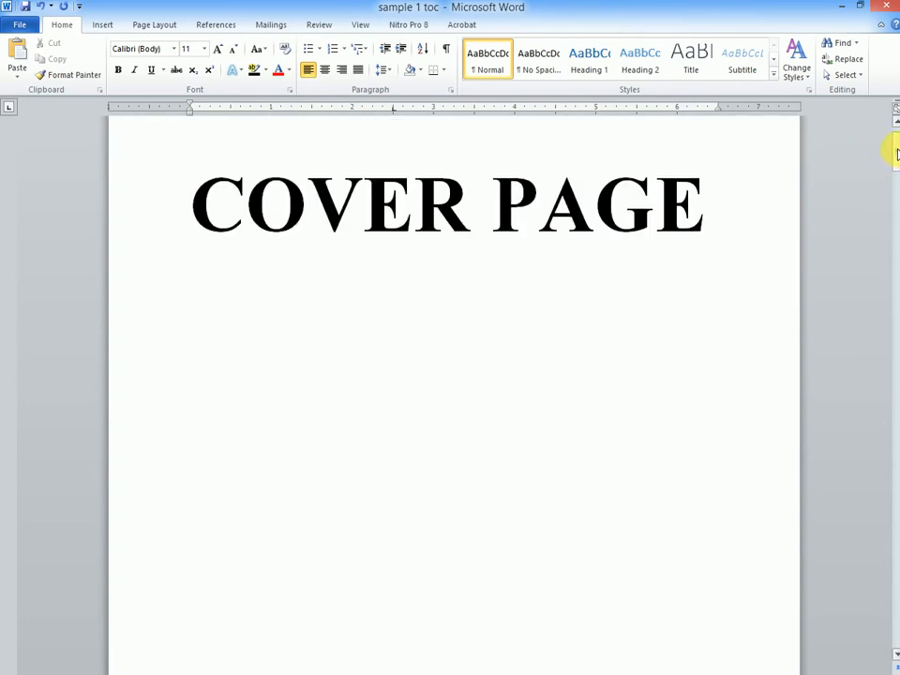
{"action": "left_click", "coordinate": [263, 303]}
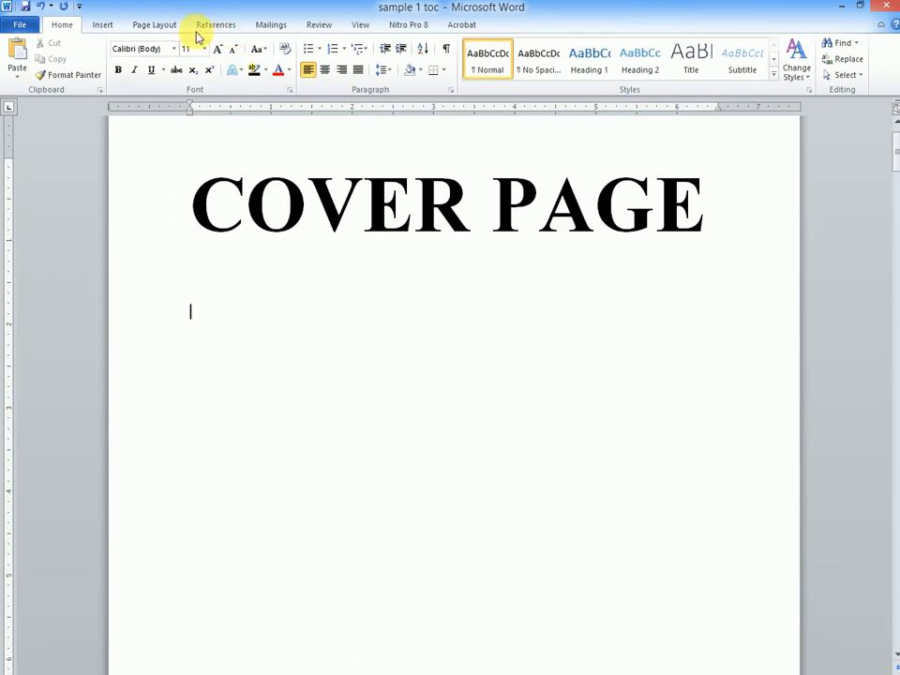
{"action": "left_click", "coordinate": [150, 25]}
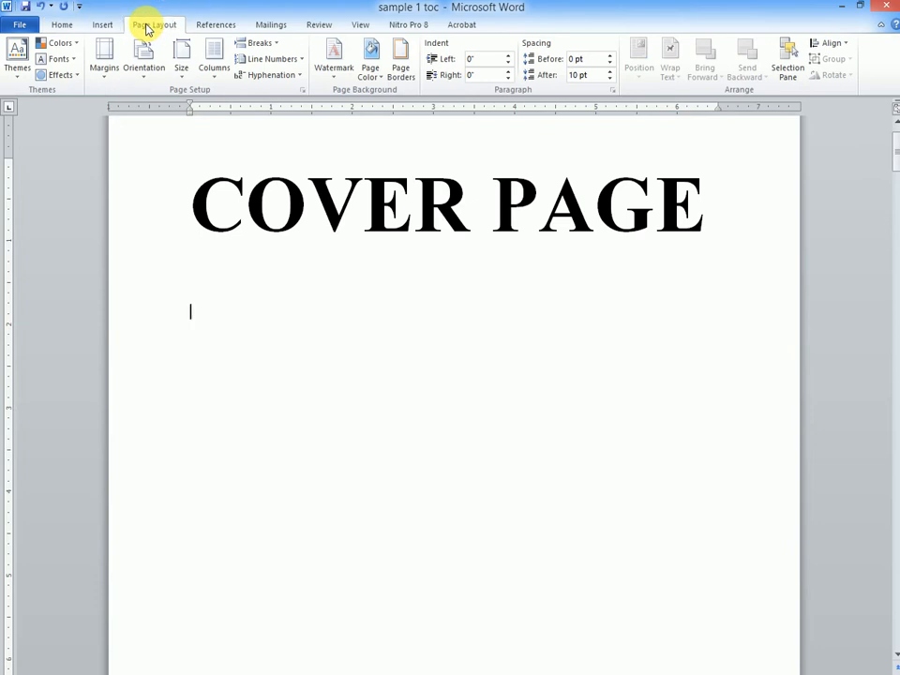
{"action": "left_click", "coordinate": [264, 45]}
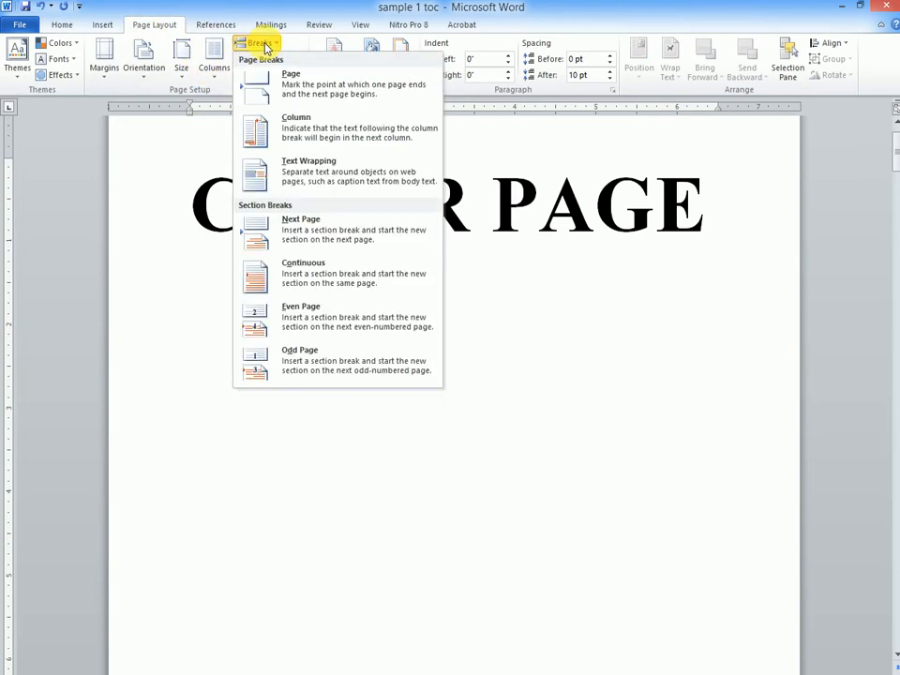
{"action": "left_click", "coordinate": [292, 227]}
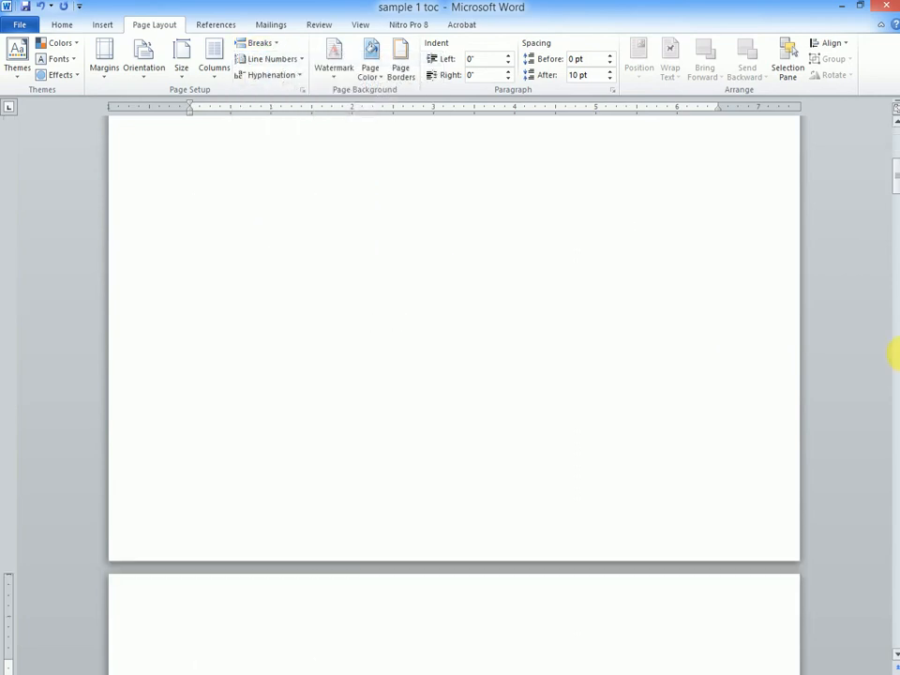
- Insert a Next Page section break directly before the "Declaration" heading
{"action": "left_click_drag", "start_coordinate": [894, 188], "coordinate": [894, 294]}
{"action": "left_click", "coordinate": [589, 382]}
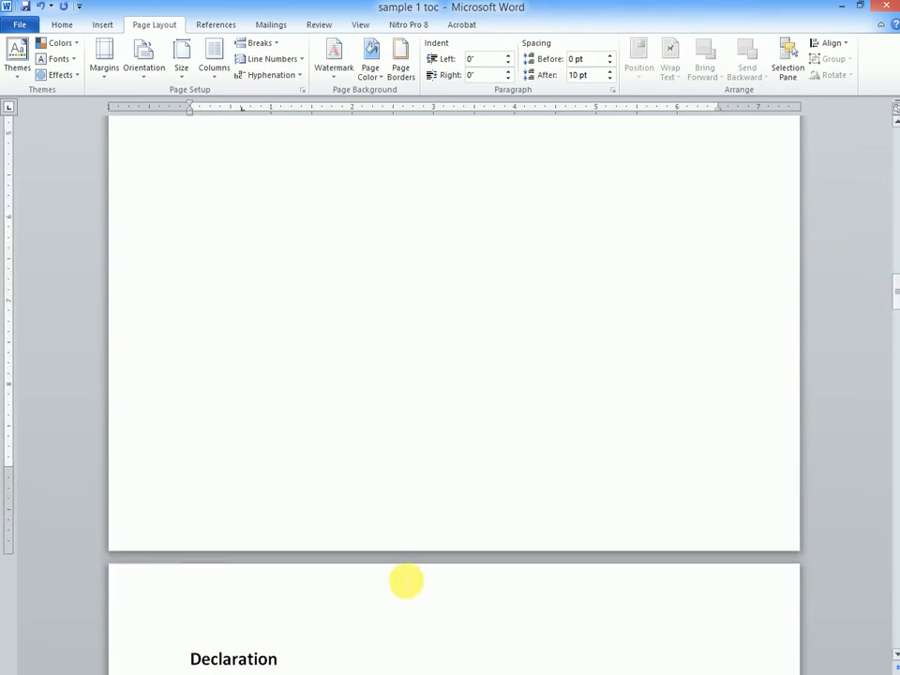
{"action": "left_click", "coordinate": [164, 659]}
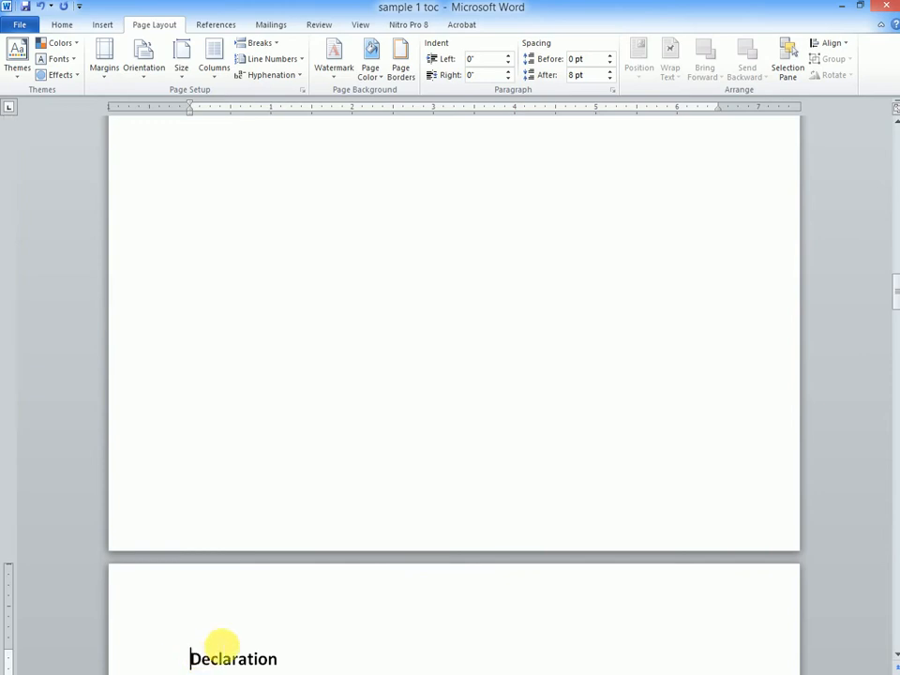
{"action": "left_click_drag", "start_coordinate": [890, 293], "coordinate": [866, 301]}
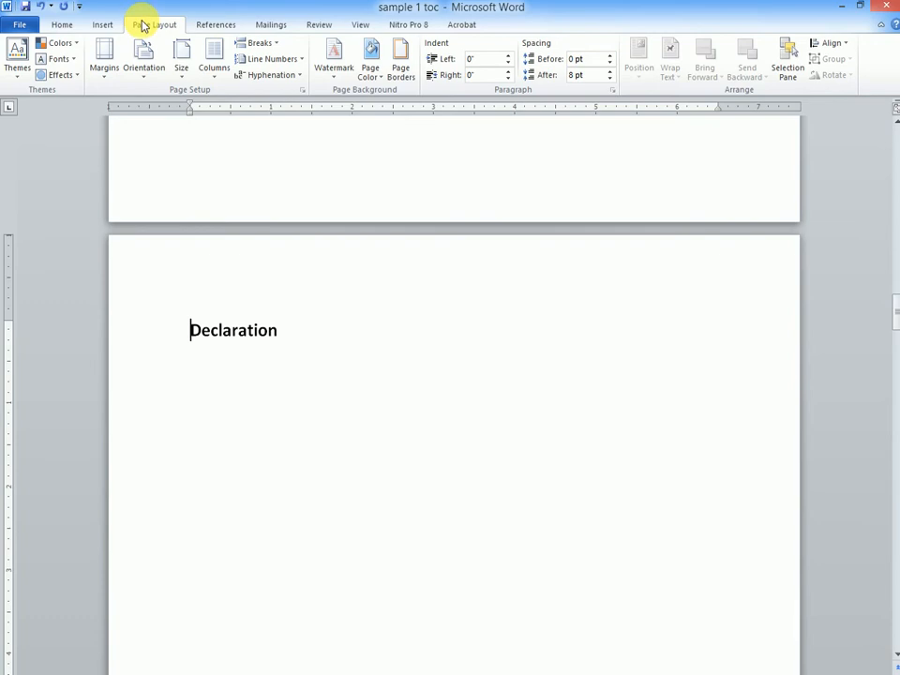
{"action": "left_click", "coordinate": [249, 43]}
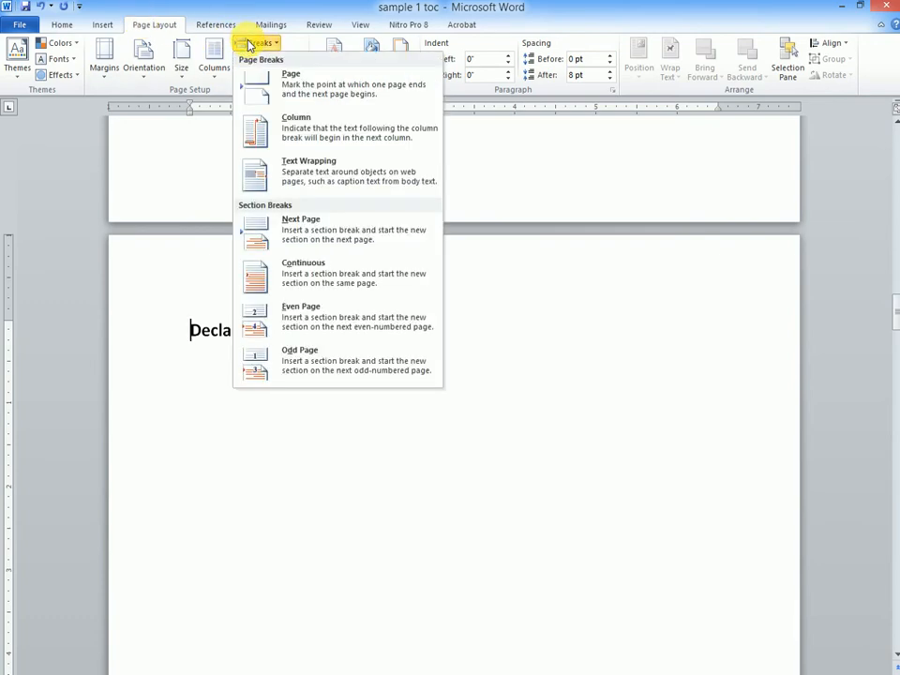
{"action": "left_click", "coordinate": [281, 231]}
- Add an empty line above "Chapter One" and insert a Next Page section break there
{"action": "left_click_drag", "start_coordinate": [897, 311], "coordinate": [849, 538]}
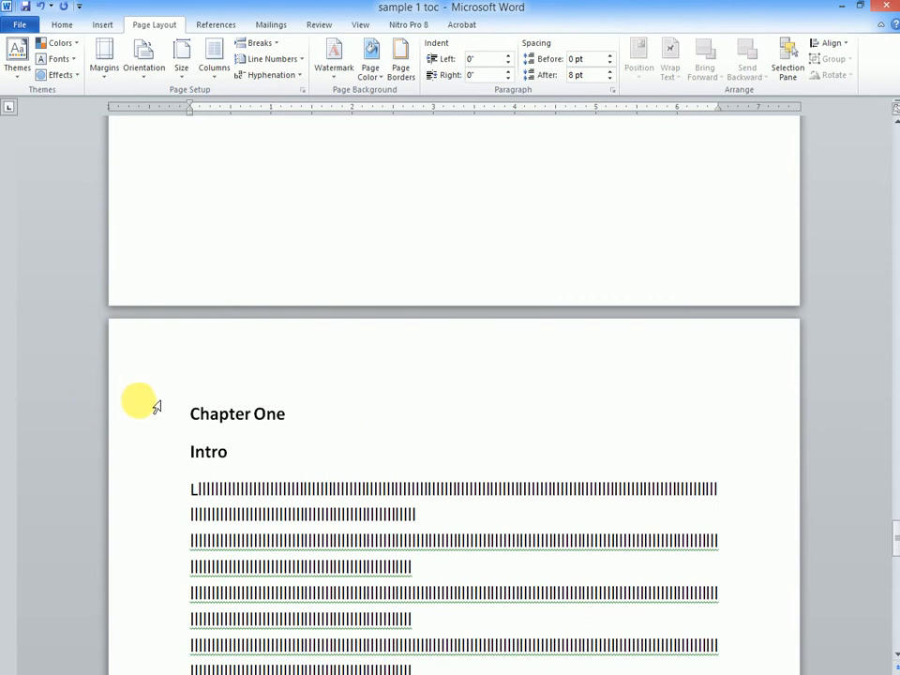
{"action": "left_click", "coordinate": [180, 403]}
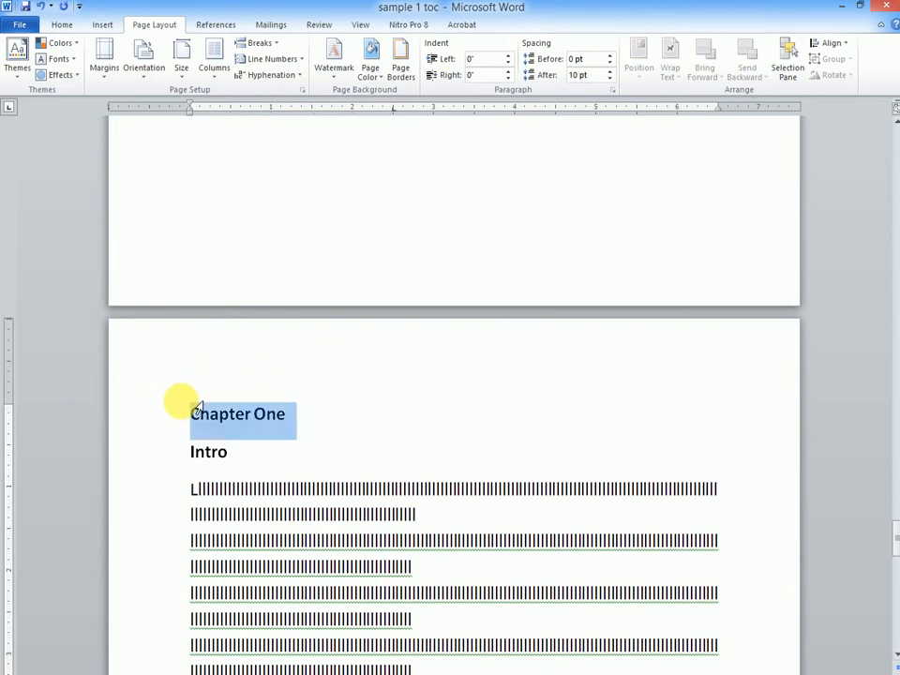
{"action": "left_click", "coordinate": [190, 415]}
{"action": "key", "text": "Return"}
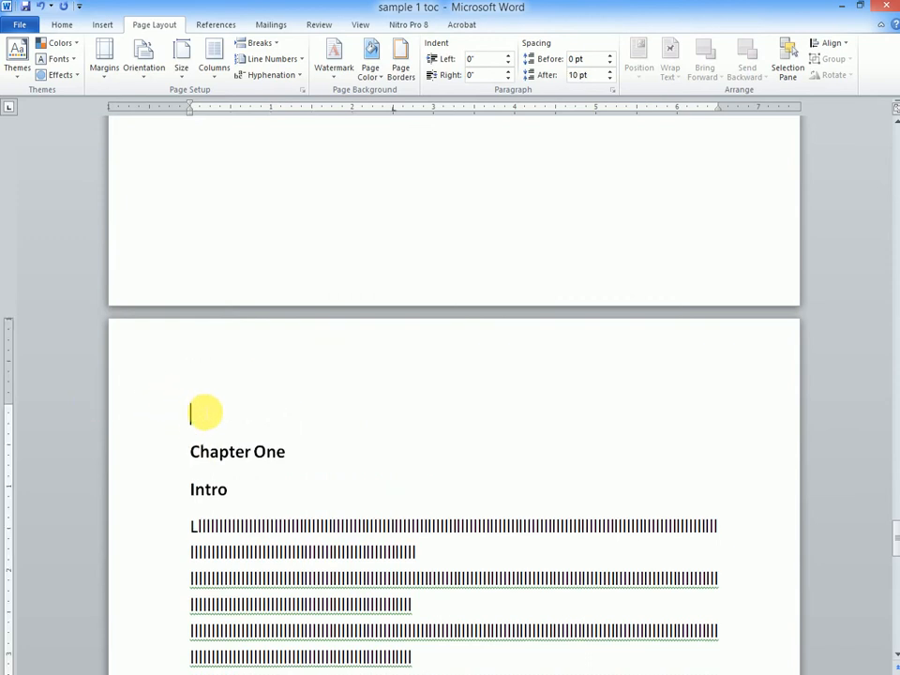
{"action": "left_click", "coordinate": [260, 42]}
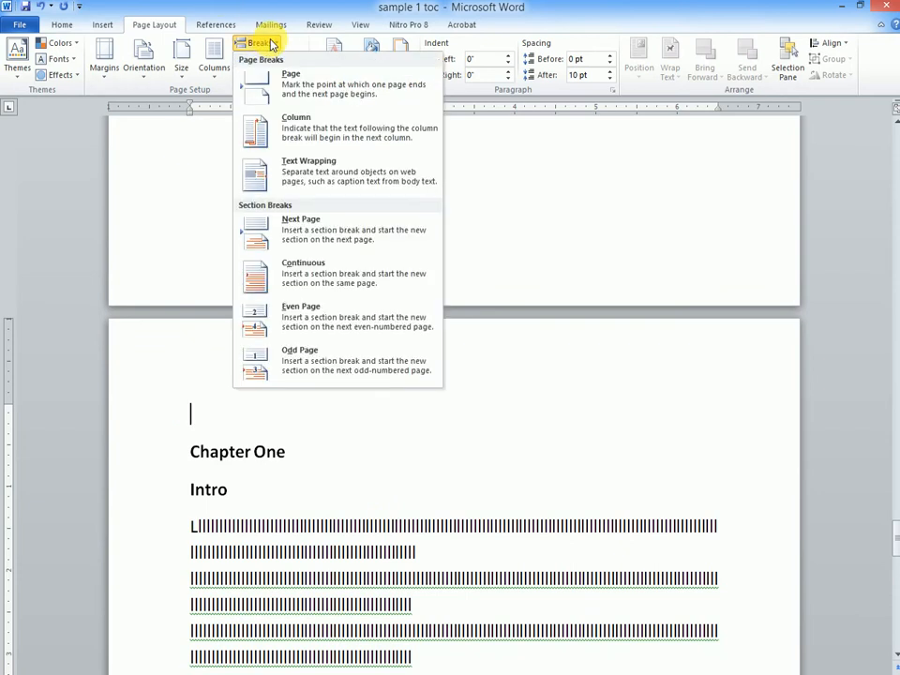
{"action": "left_click", "coordinate": [286, 228]}
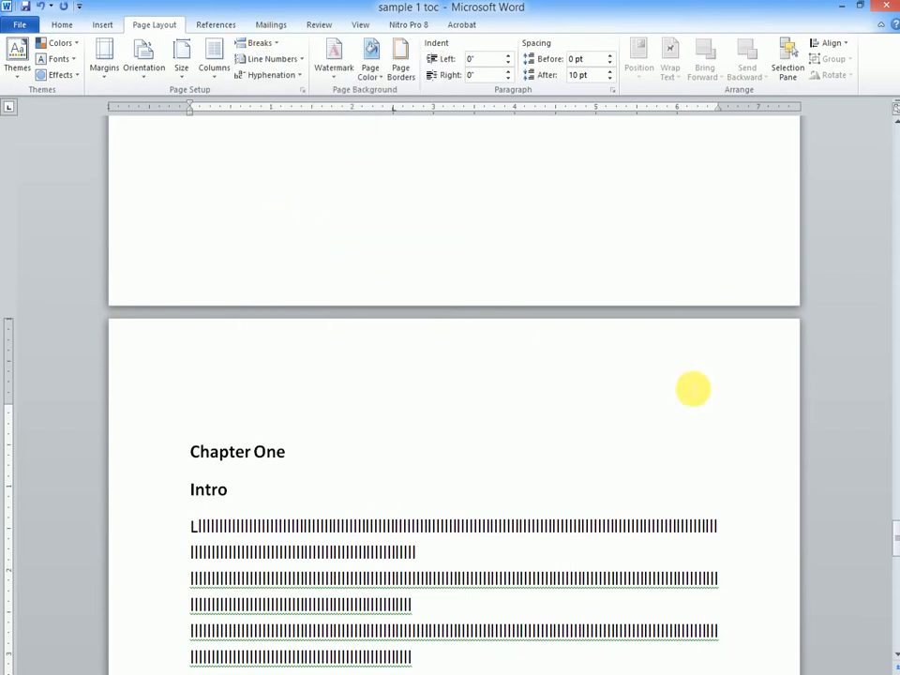
- Apply the Heading 1 style to the "Declaration" title
{"action": "left_click_drag", "start_coordinate": [895, 551], "coordinate": [895, 298]}
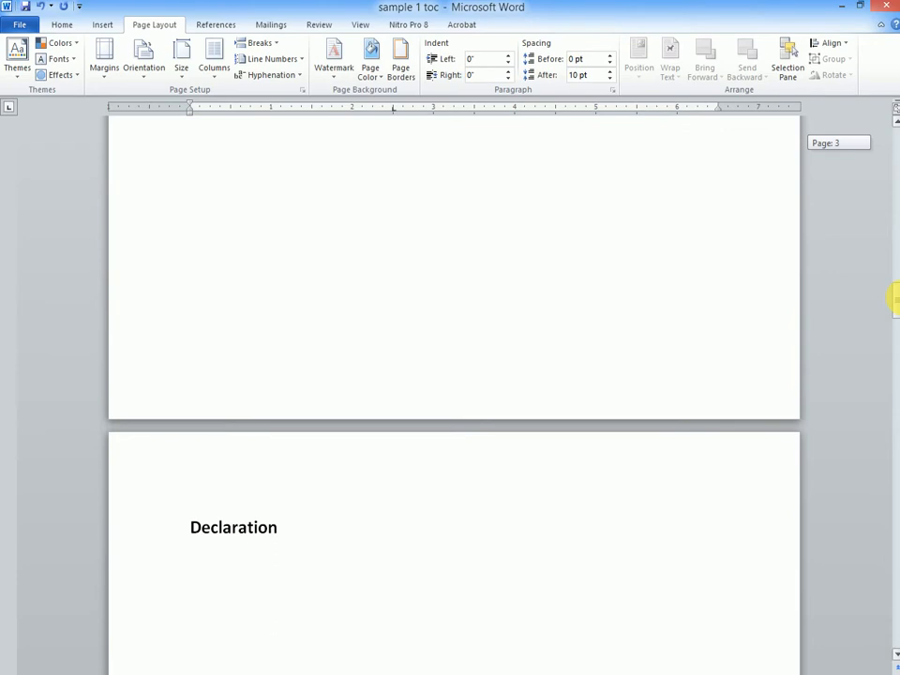
{"action": "mouse_move", "coordinate": [895, 298]}
{"action": "left_mouse_down"}
{"action": "mouse_move", "coordinate": [895, 155]}
{"action": "mouse_move", "coordinate": [894, 304]}
{"action": "left_mouse_up"}
{"action": "left_click", "coordinate": [211, 461]}
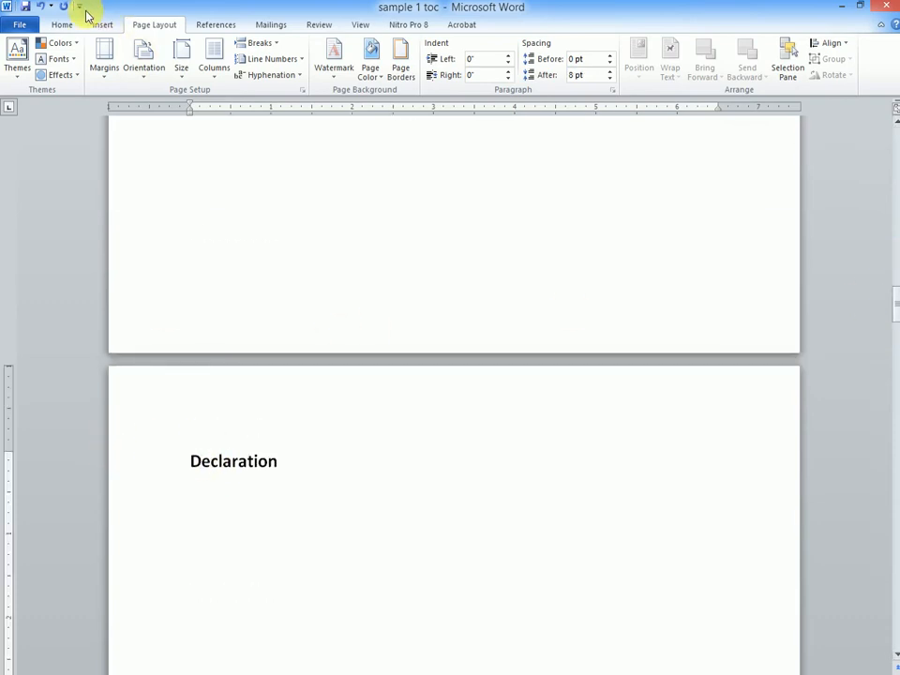
{"action": "left_click", "coordinate": [54, 26]}
{"action": "left_click", "coordinate": [588, 56]}
- Apply the Heading 1 style to the "Approval", "Dedication" and "Acknowledgement" titles
{"action": "left_click_drag", "start_coordinate": [891, 298], "coordinate": [891, 361]}
{"action": "left_click", "coordinate": [214, 507]}
{"action": "left_click", "coordinate": [598, 66]}
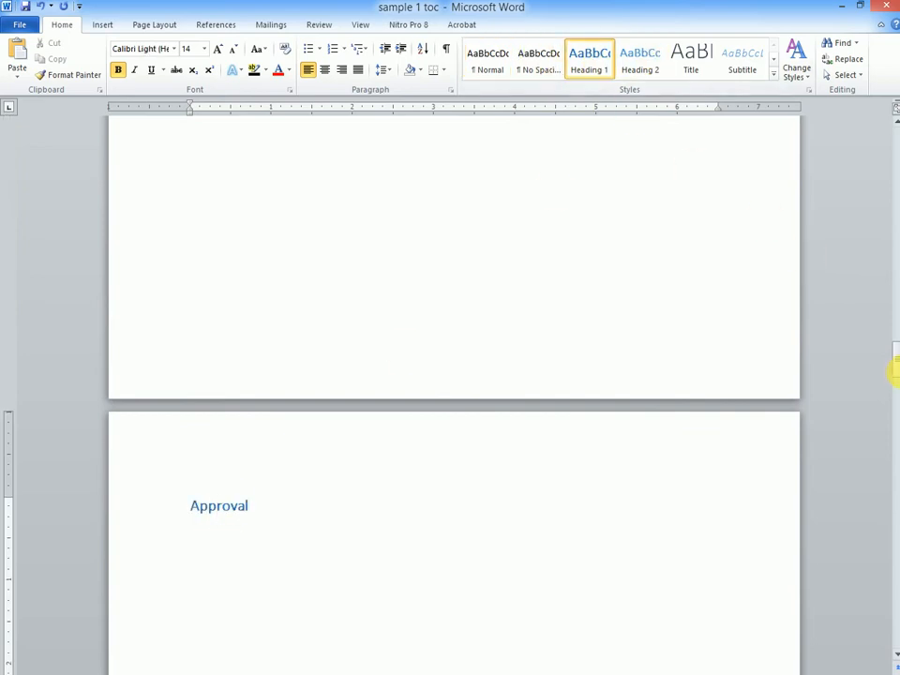
{"action": "left_click_drag", "start_coordinate": [891, 365], "coordinate": [891, 419]}
{"action": "left_click", "coordinate": [234, 520]}
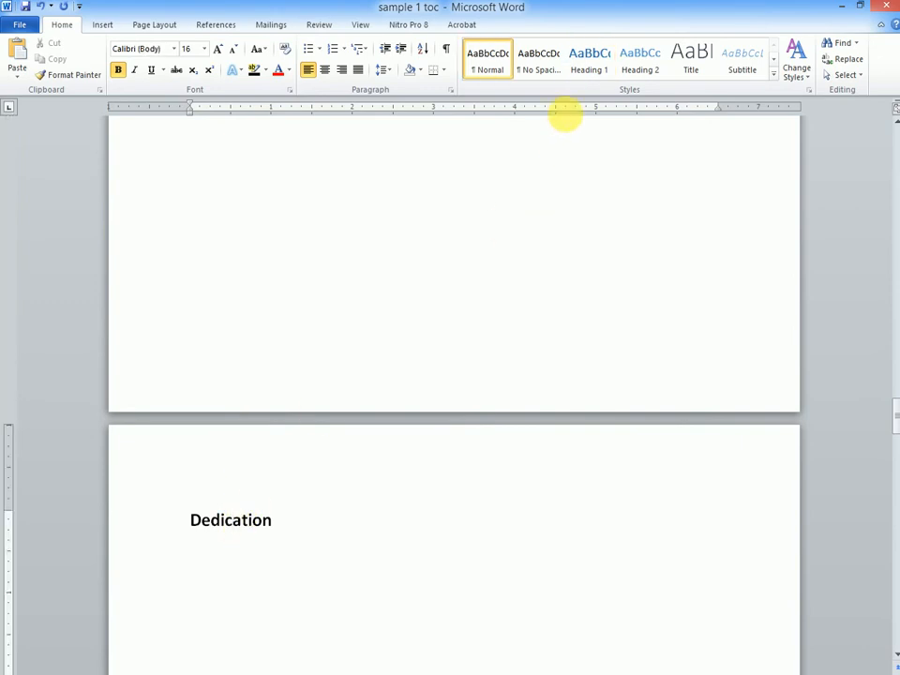
{"action": "left_click", "coordinate": [600, 66]}
{"action": "left_click_drag", "start_coordinate": [893, 418], "coordinate": [896, 482]}
{"action": "left_click", "coordinate": [277, 400]}
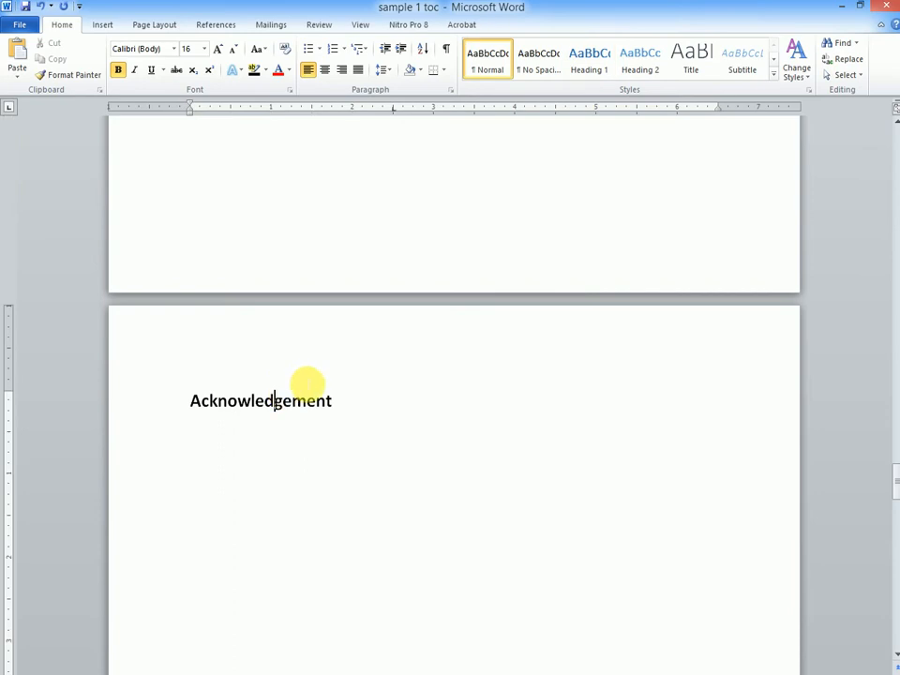
{"action": "left_click", "coordinate": [594, 66]}
- Apply the Heading 1 style to "Chapter One" and its "Intro" and "Background" headings
{"action": "left_click_drag", "start_coordinate": [893, 480], "coordinate": [891, 538]}
{"action": "left_click", "coordinate": [236, 321]}
{"action": "left_click", "coordinate": [584, 66]}
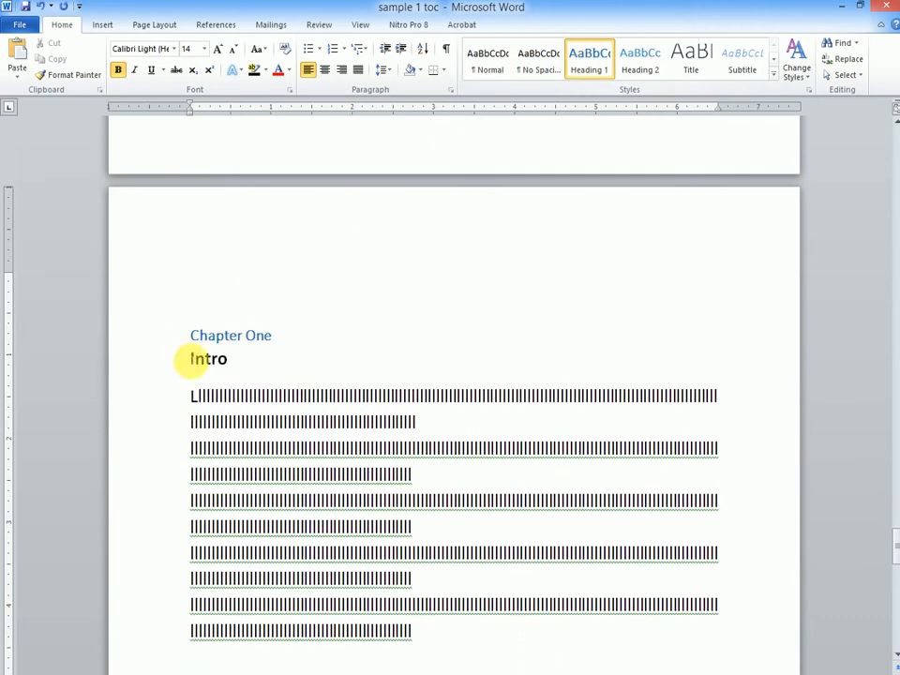
{"action": "left_click", "coordinate": [197, 359]}
{"action": "left_click", "coordinate": [609, 72]}
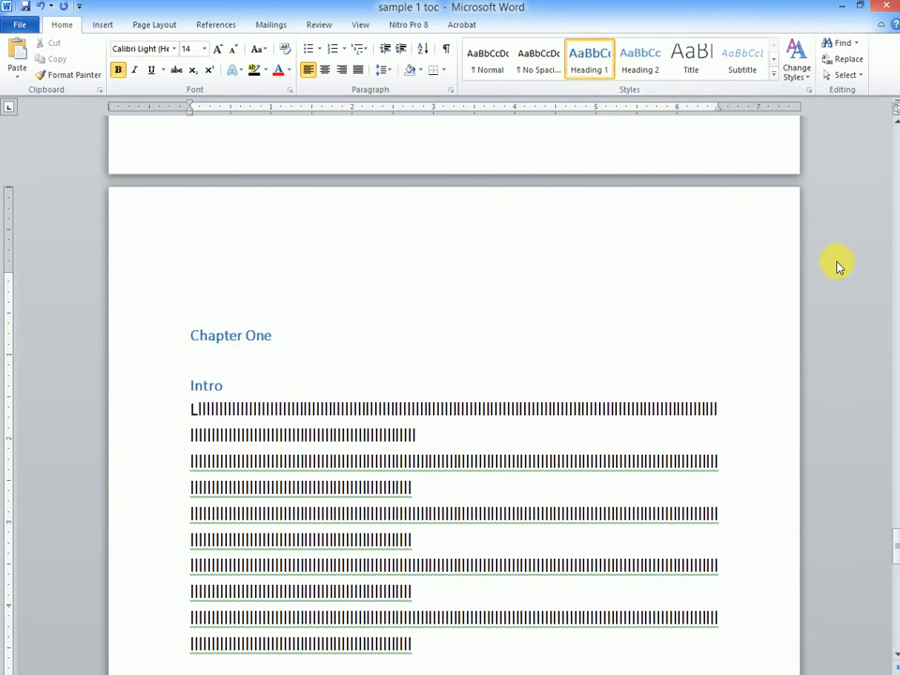
{"action": "left_click_drag", "start_coordinate": [891, 532], "coordinate": [889, 547]}
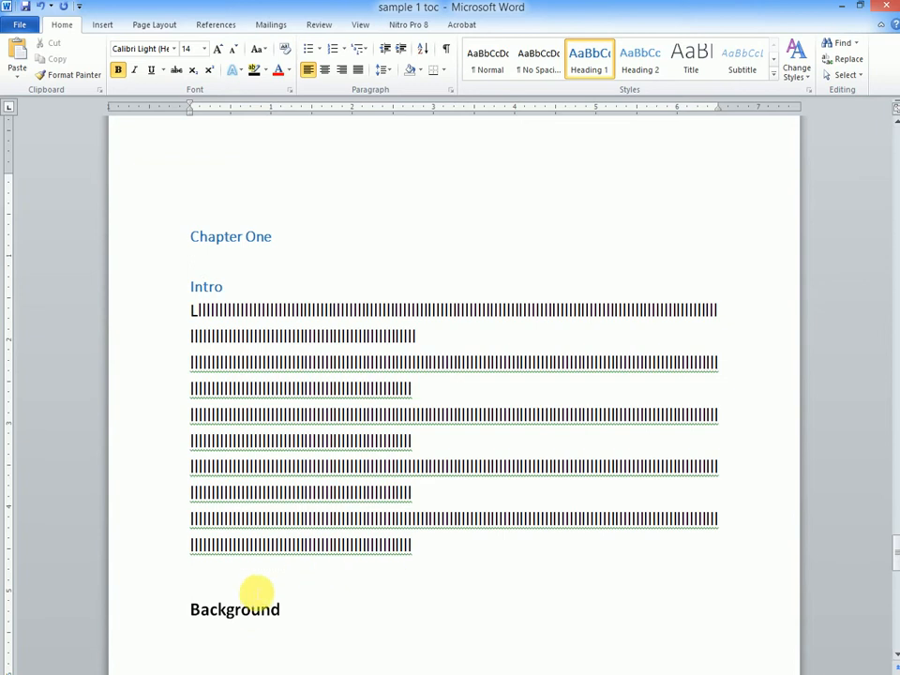
{"action": "left_click", "coordinate": [242, 609]}
{"action": "left_click", "coordinate": [591, 60]}
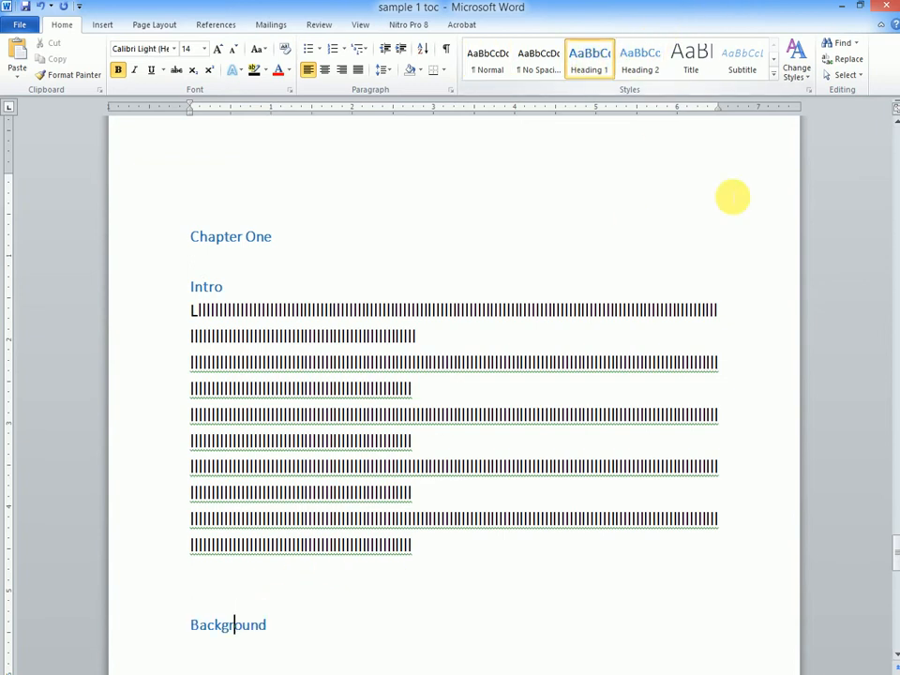
- Apply Heading 1 to "Chapter Two" and "Scope of study", and Heading 2 to the "Scope 1" subheading
{"action": "left_click_drag", "start_coordinate": [888, 547], "coordinate": [125, 285]}
{"action": "left_click", "coordinate": [229, 375]}
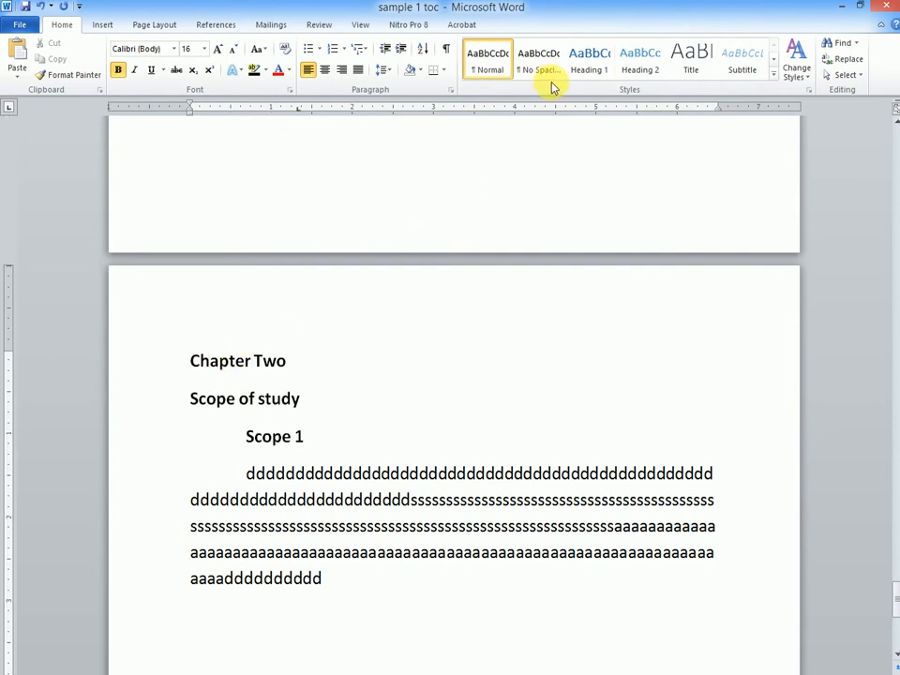
{"action": "left_click", "coordinate": [590, 62]}
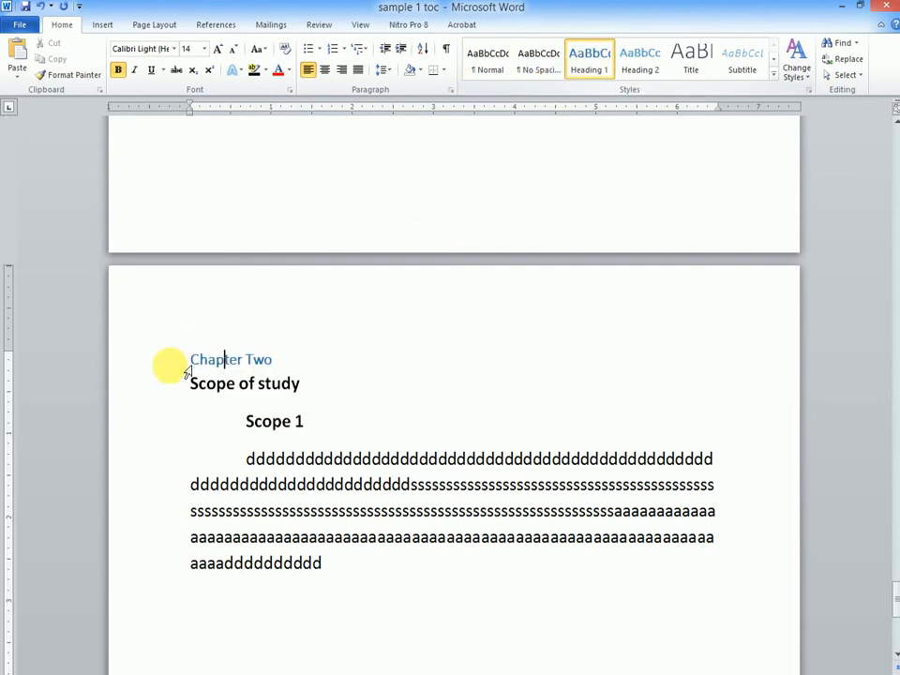
{"action": "left_click", "coordinate": [234, 383]}
{"action": "left_click", "coordinate": [590, 62]}
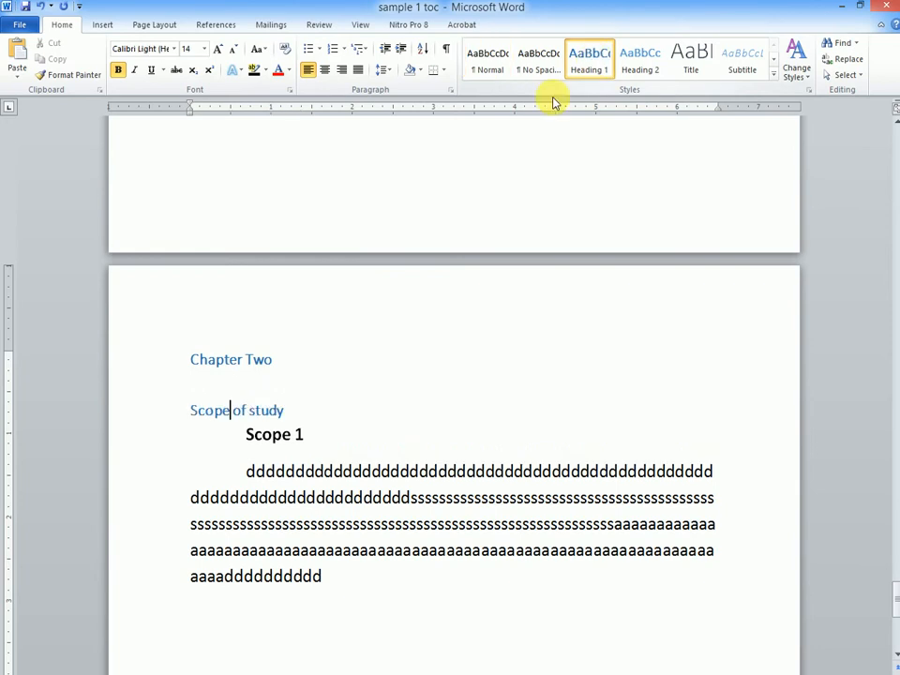
{"action": "left_click", "coordinate": [273, 434]}
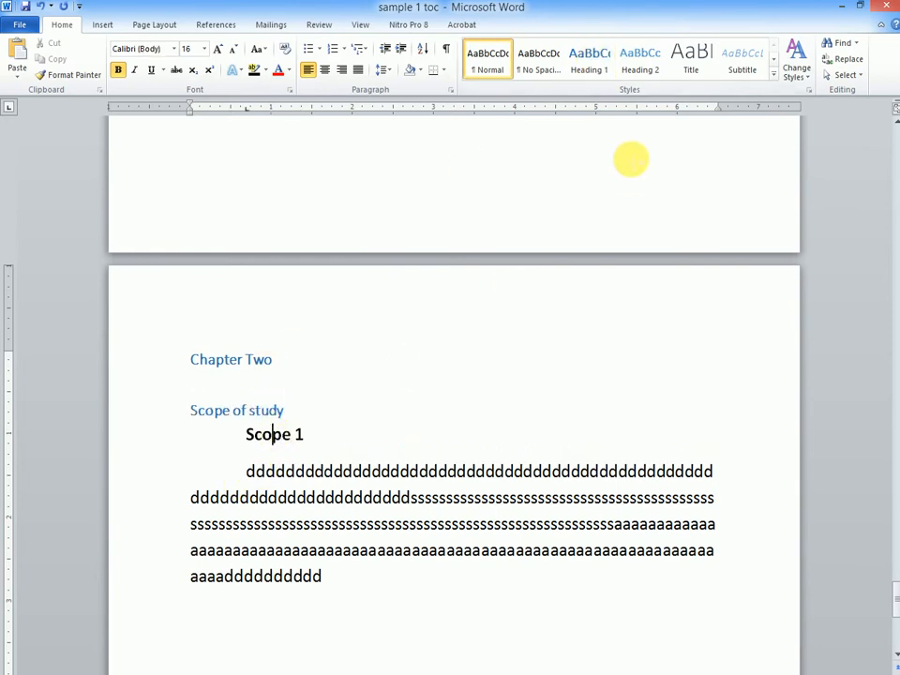
{"action": "left_click", "coordinate": [640, 56]}
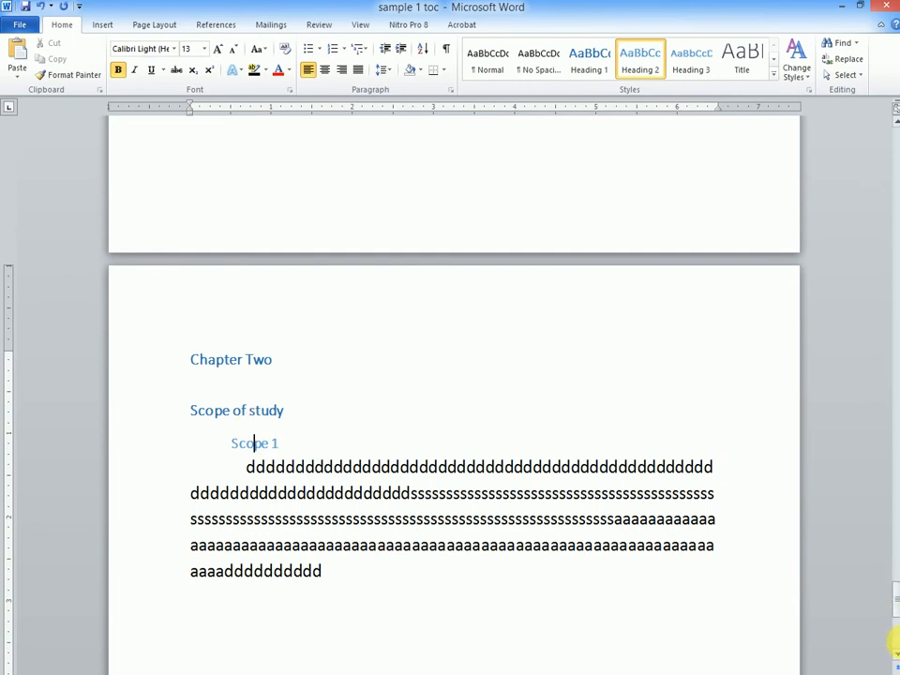
- Apply the Heading 2 style to the "Scope 2" subheading
{"action": "left_click_drag", "start_coordinate": [897, 608], "coordinate": [897, 630]}
{"action": "left_click", "coordinate": [281, 361]}
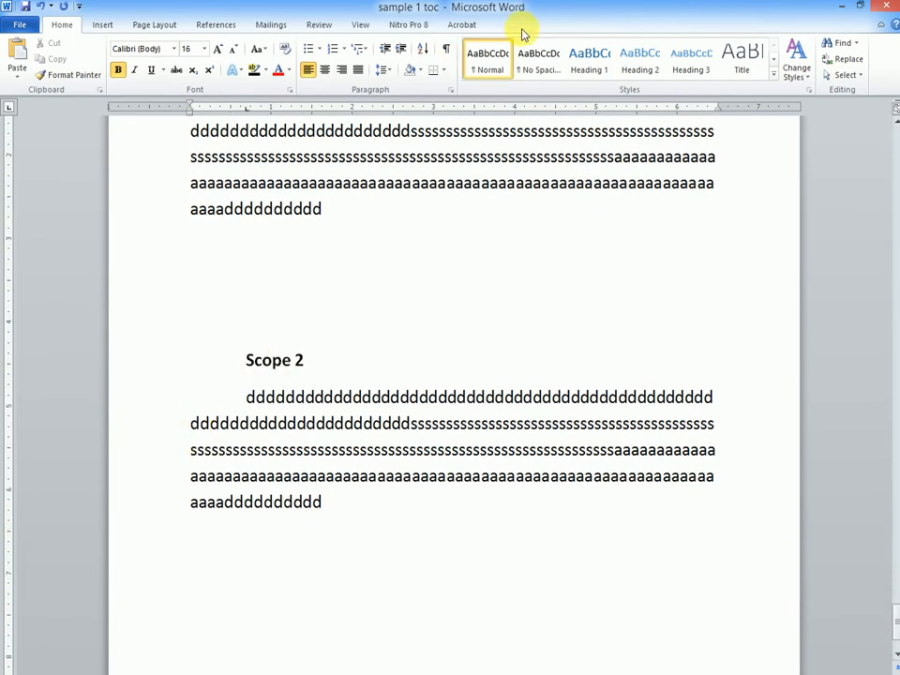
{"action": "left_click", "coordinate": [624, 66]}
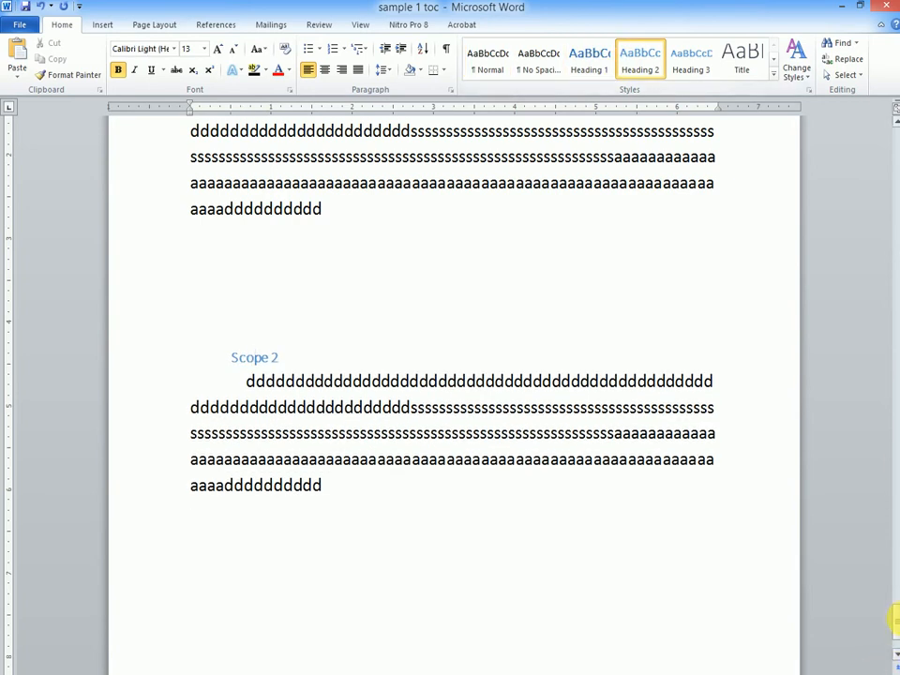
- Select the preliminary pages from "Declaration" through "Acknowledgement" and set their page number format to i, ii, iii
{"action": "left_click_drag", "start_coordinate": [895, 628], "coordinate": [886, 317]}
{"action": "double_click", "coordinate": [199, 348]}
{"action": "left_click_drag", "start_coordinate": [198, 349], "coordinate": [285, 165]}
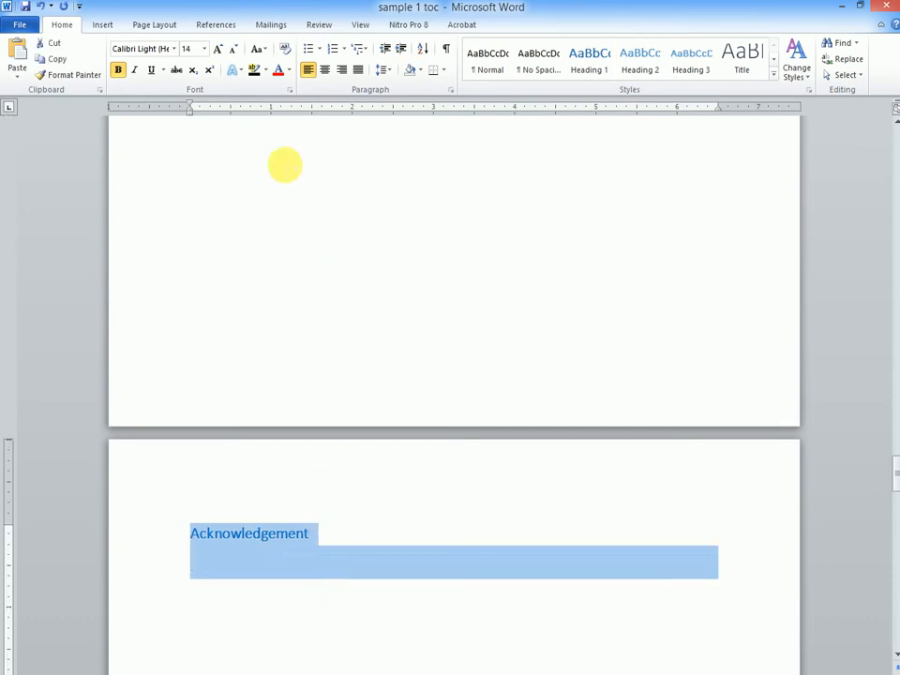
{"action": "left_click", "coordinate": [103, 25]}
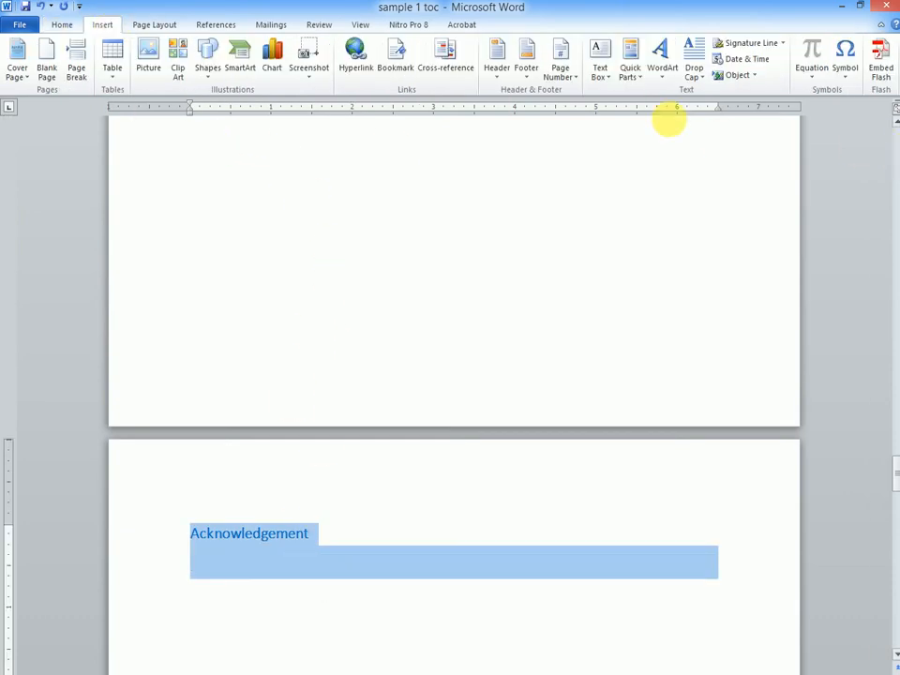
{"action": "left_click", "coordinate": [563, 71]}
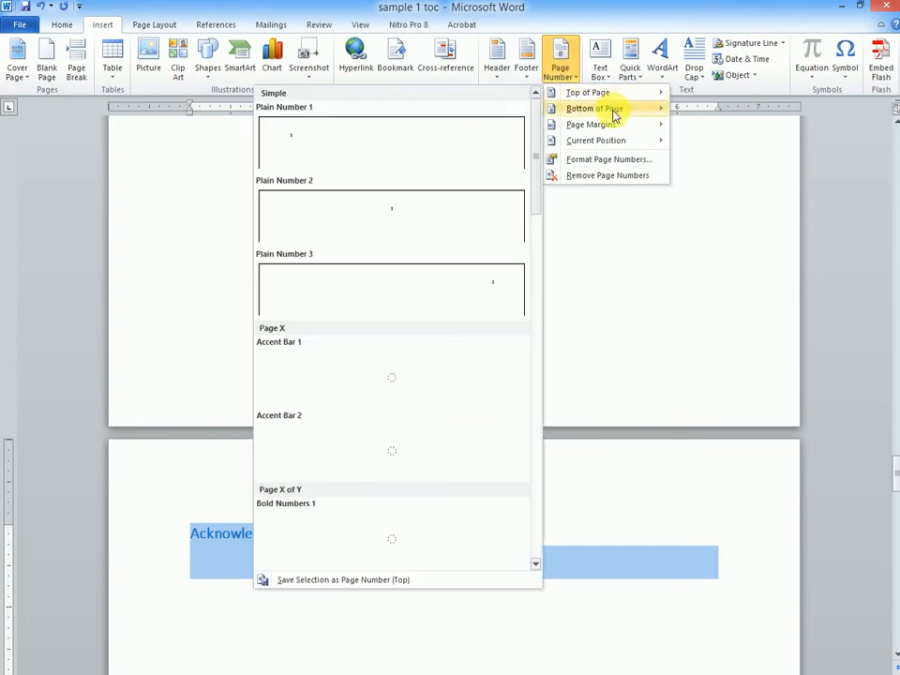
{"action": "left_click", "coordinate": [609, 160]}
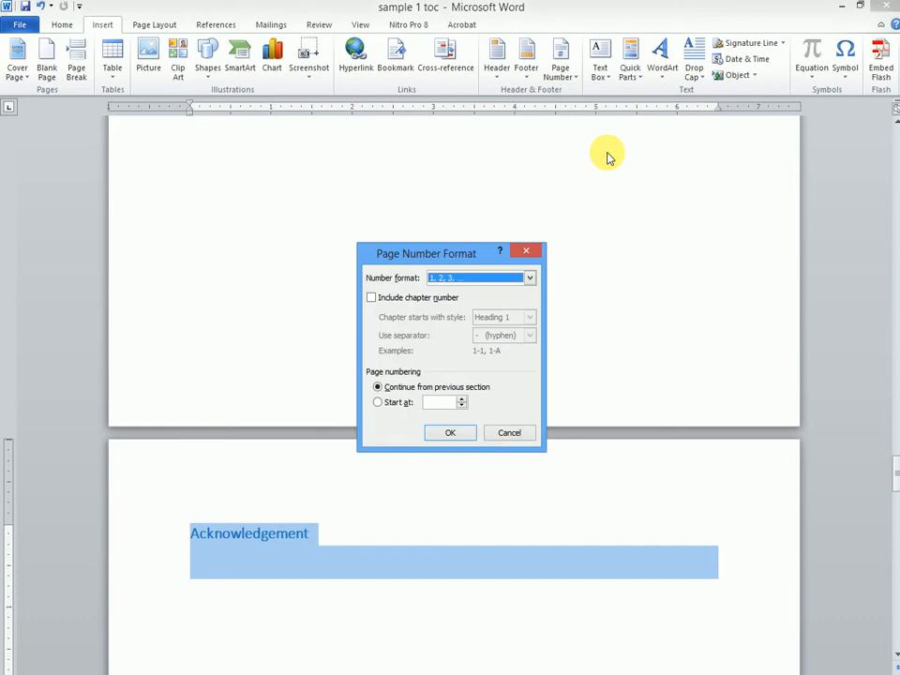
{"action": "left_click", "coordinate": [530, 278]}
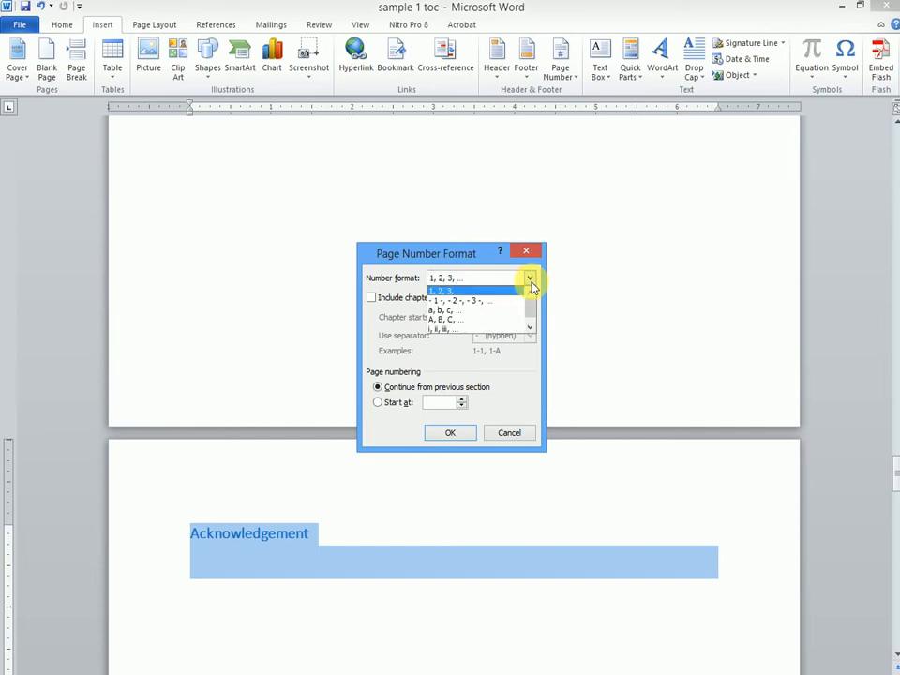
{"action": "left_click", "coordinate": [457, 330]}
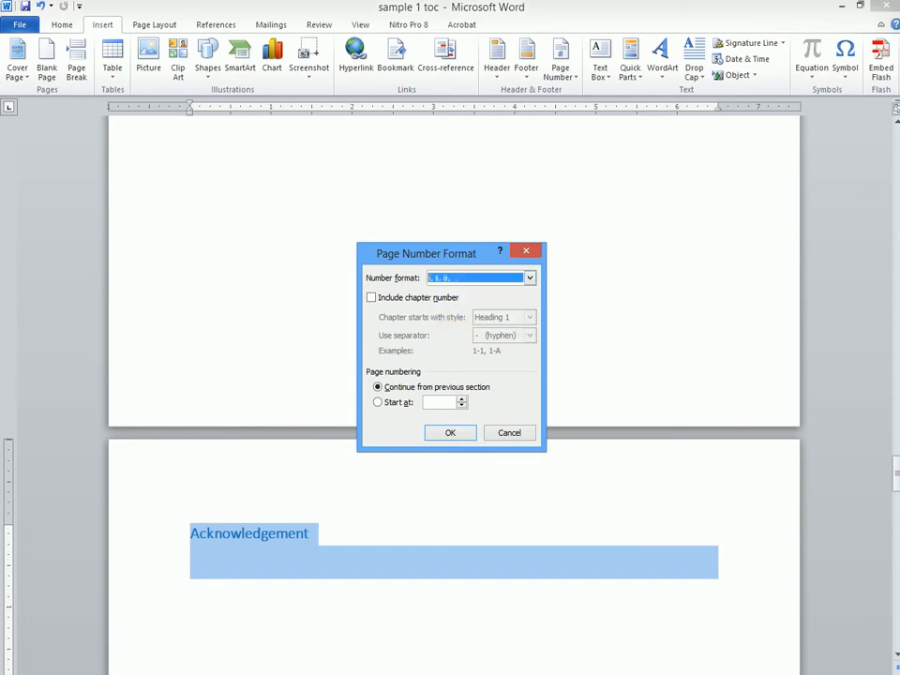
- Magnify the screen and review the available number formats in the page number settings
{"action": "key", "text": "super+plus"}
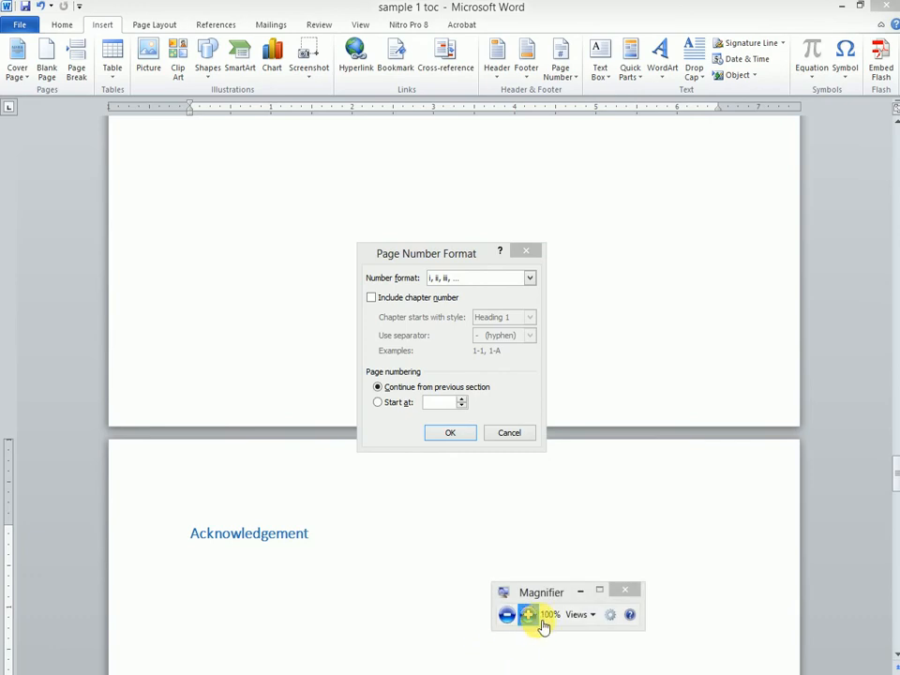
{"action": "left_click", "coordinate": [529, 614]}
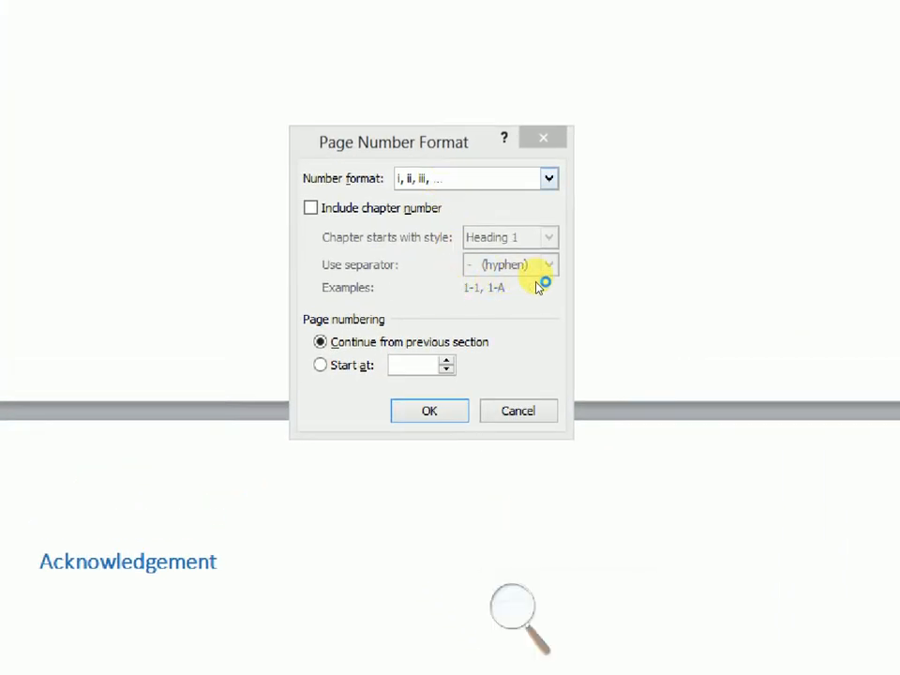
{"action": "left_click", "coordinate": [549, 178]}
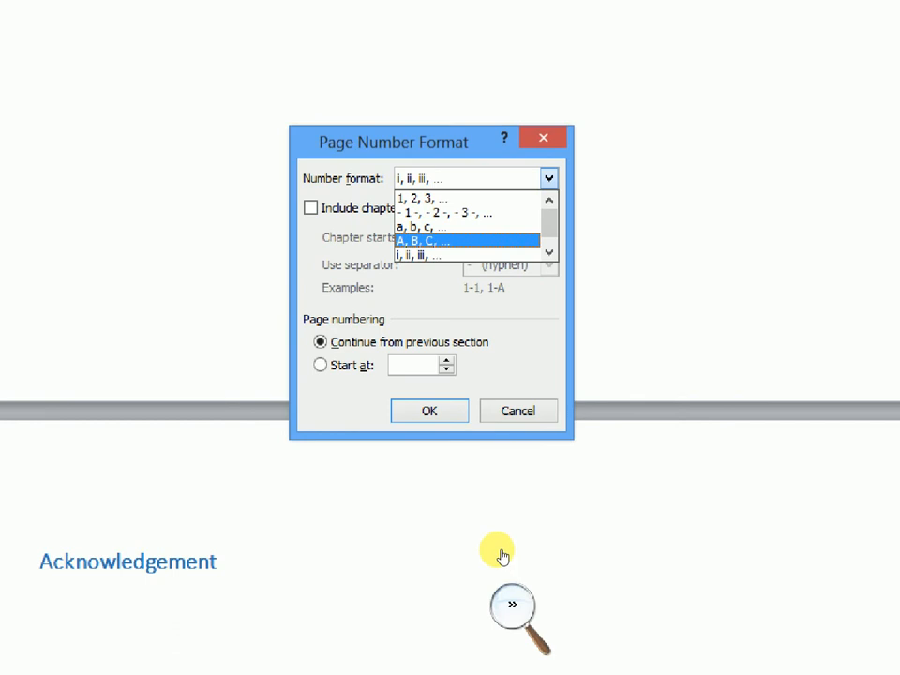
{"action": "left_click", "coordinate": [512, 603]}
{"action": "left_click", "coordinate": [615, 587]}
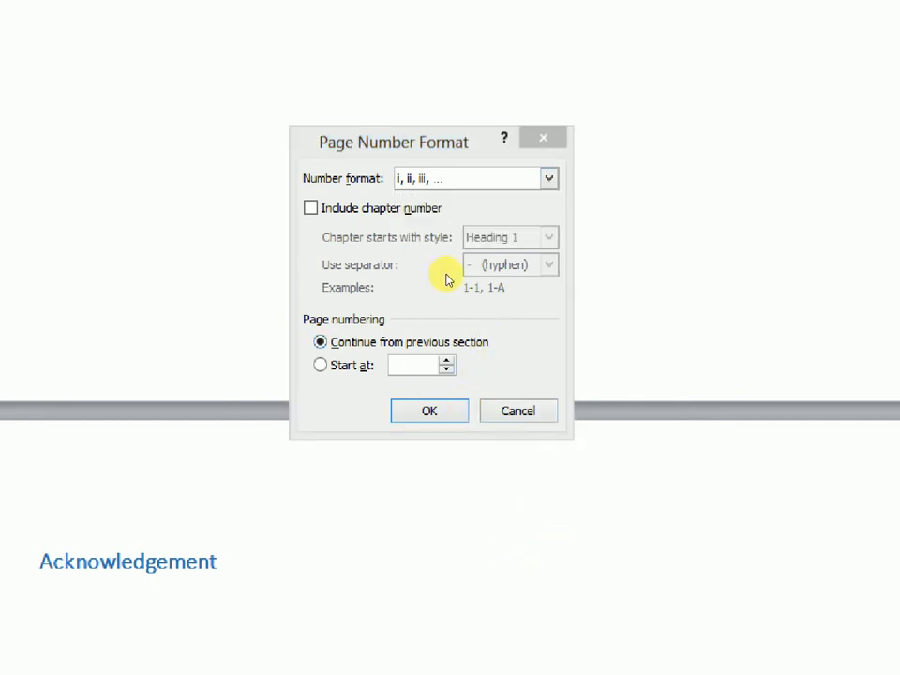
{"action": "left_click", "coordinate": [549, 178]}
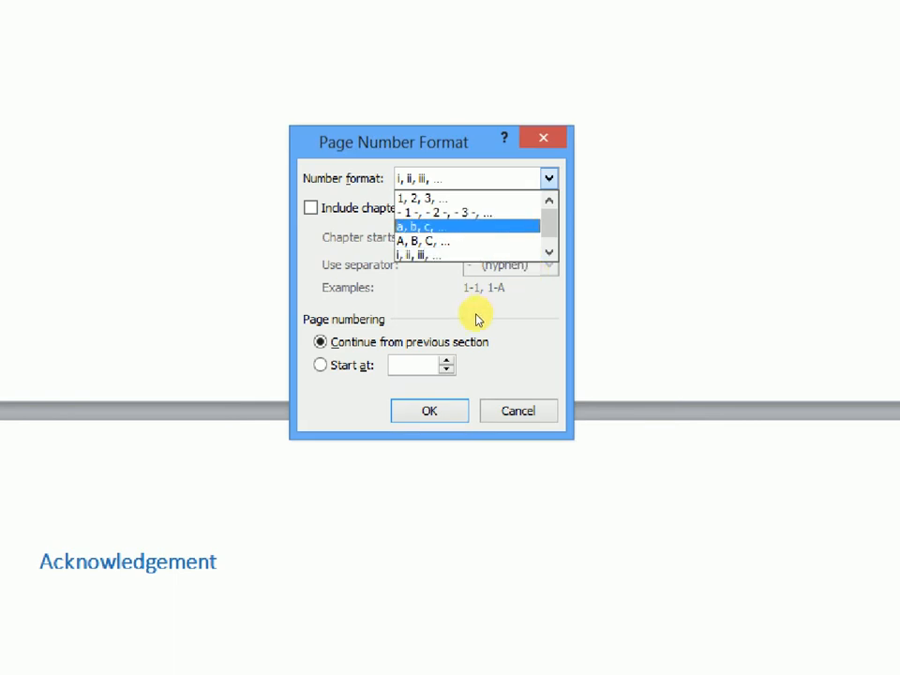
{"action": "left_click", "coordinate": [444, 337]}
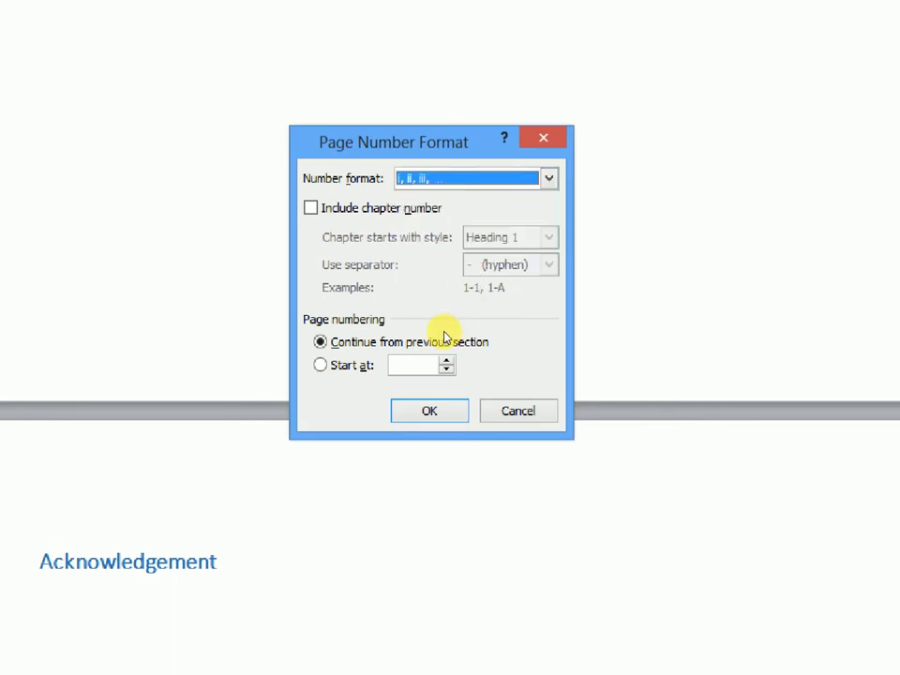
- Start the preliminary pages' numbering at i, apply the format, and return the screen magnification to 100%
{"action": "key", "text": "alt+a"}
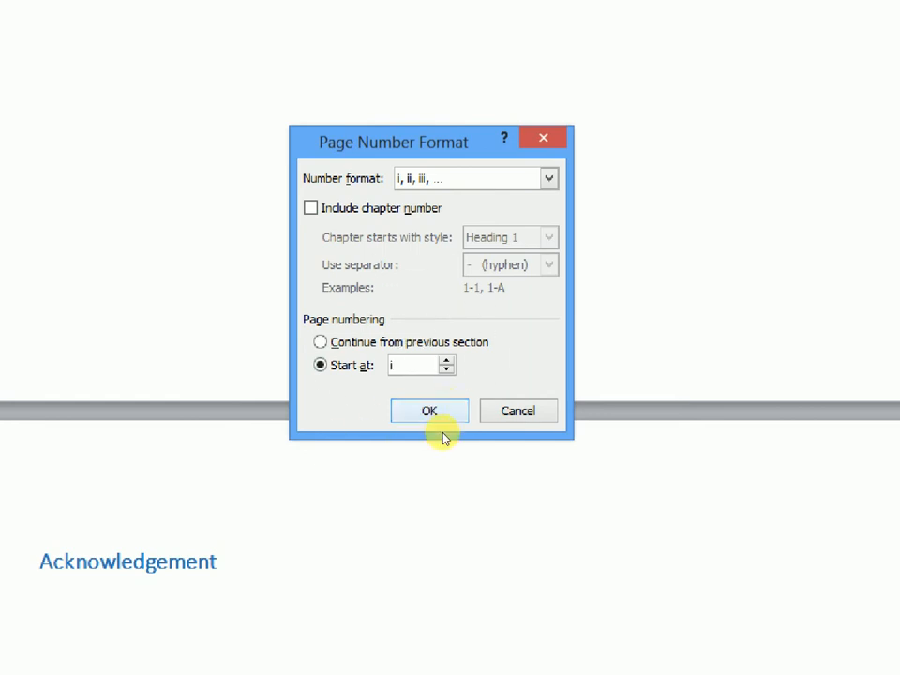
{"action": "key", "text": "Return"}
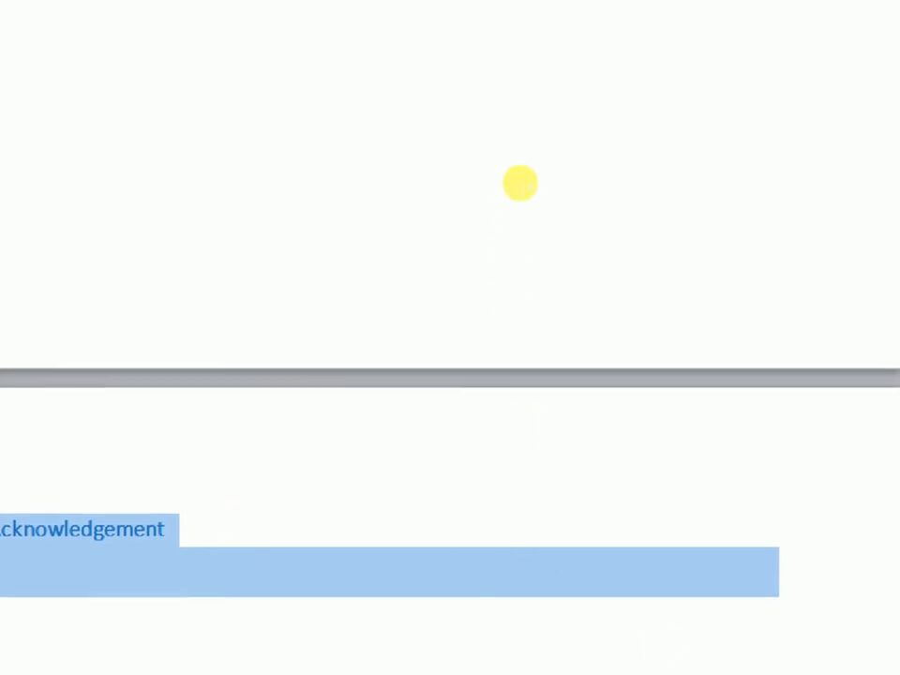
{"action": "left_click", "coordinate": [199, 671]}
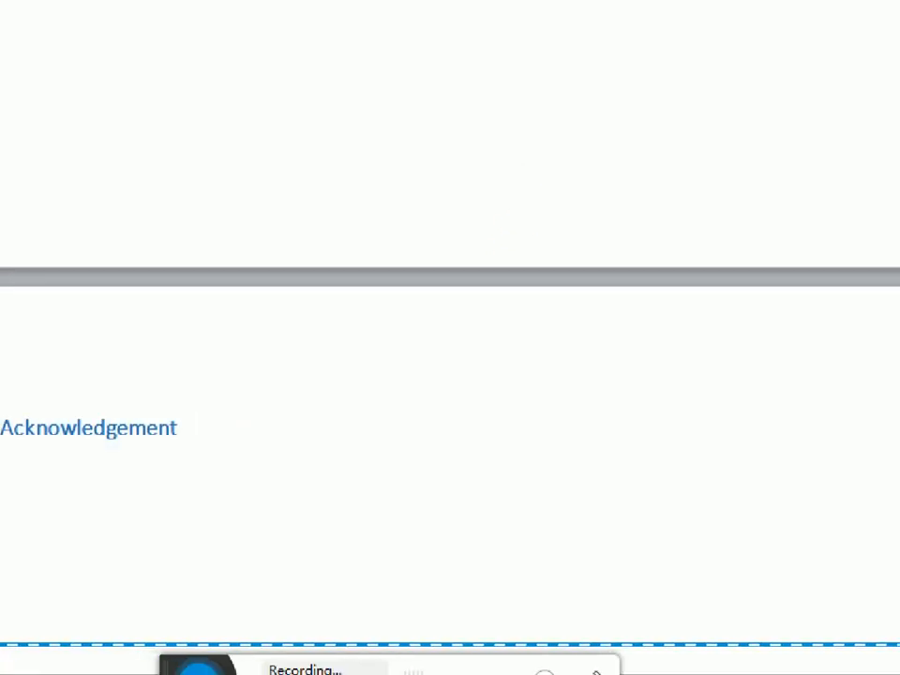
{"action": "left_click", "coordinate": [504, 622]}
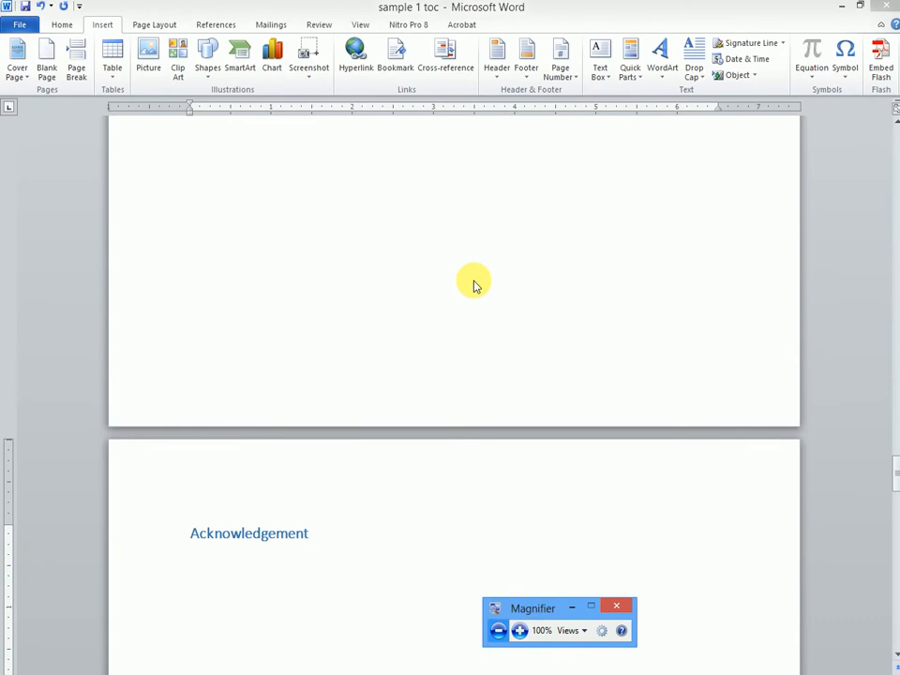
{"action": "left_click", "coordinate": [464, 325]}
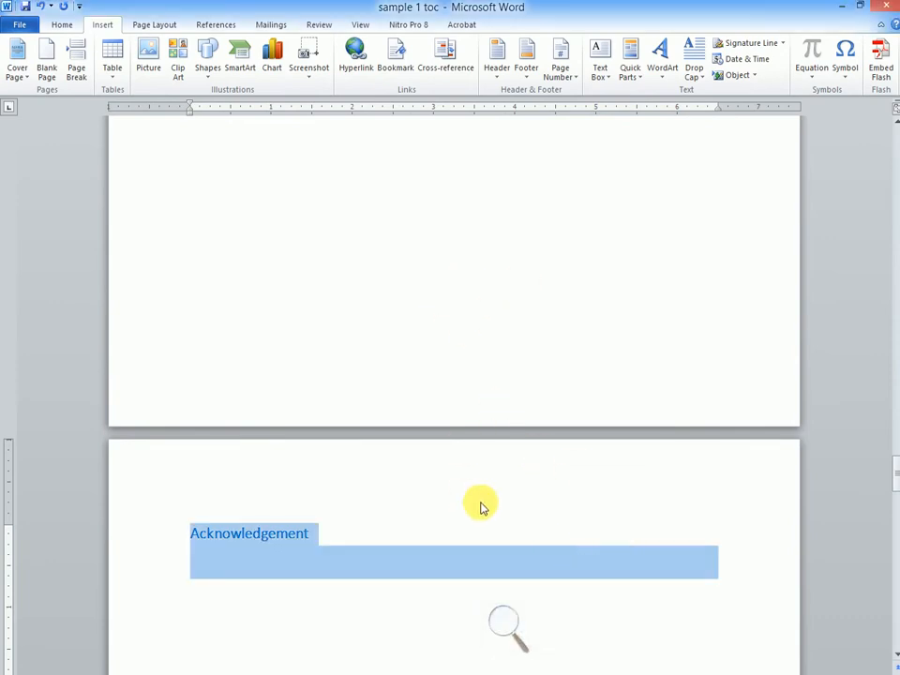
{"action": "left_click", "coordinate": [504, 616]}
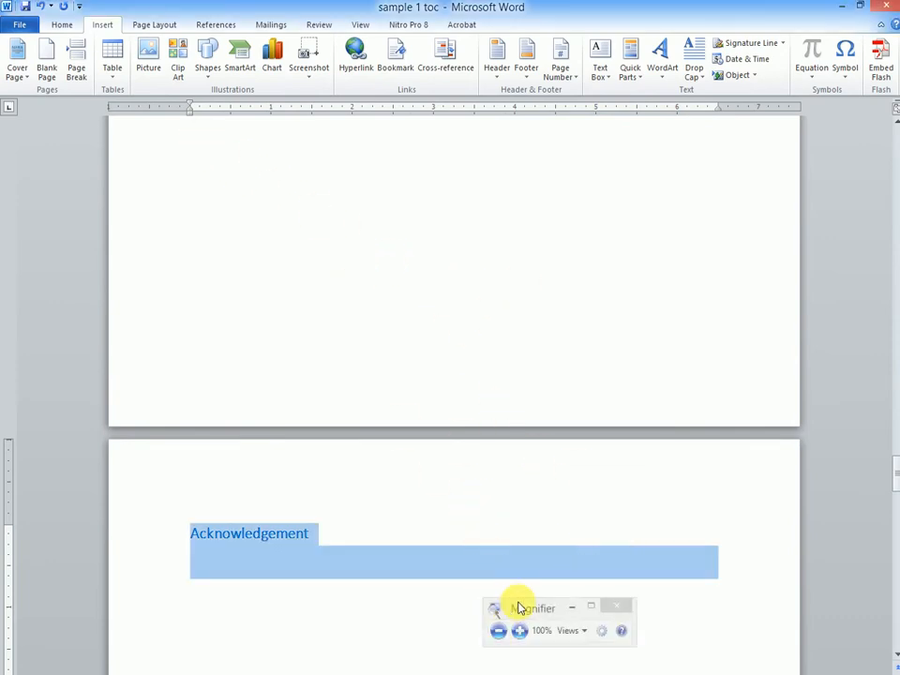
{"action": "left_click", "coordinate": [570, 608]}
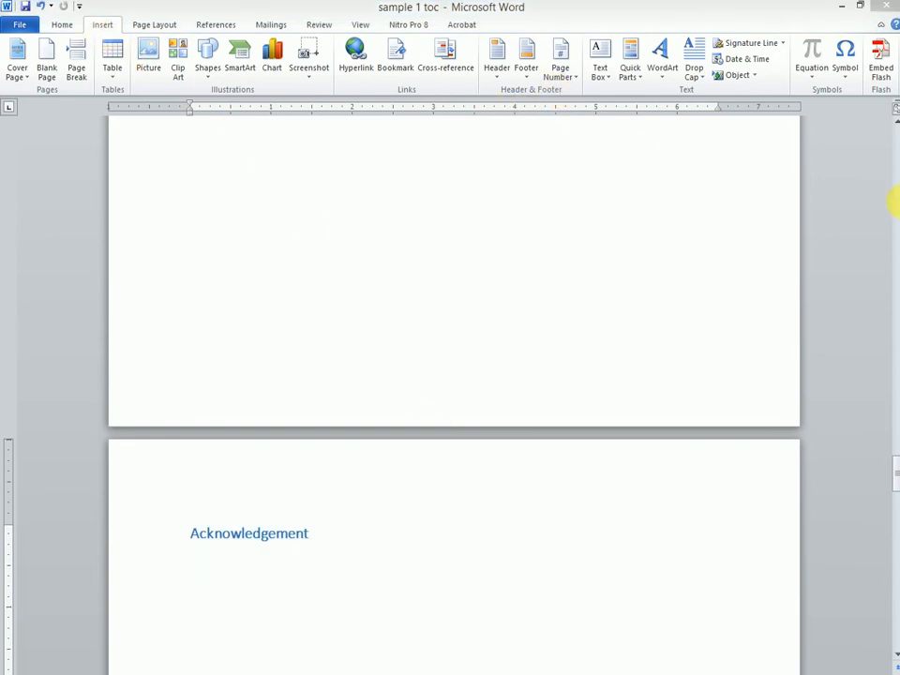
- Insert Plain Number 2 page numbers at the bottom of the selected preliminary pages, and return to the document body
{"action": "left_click_drag", "start_coordinate": [895, 473], "coordinate": [895, 313]}
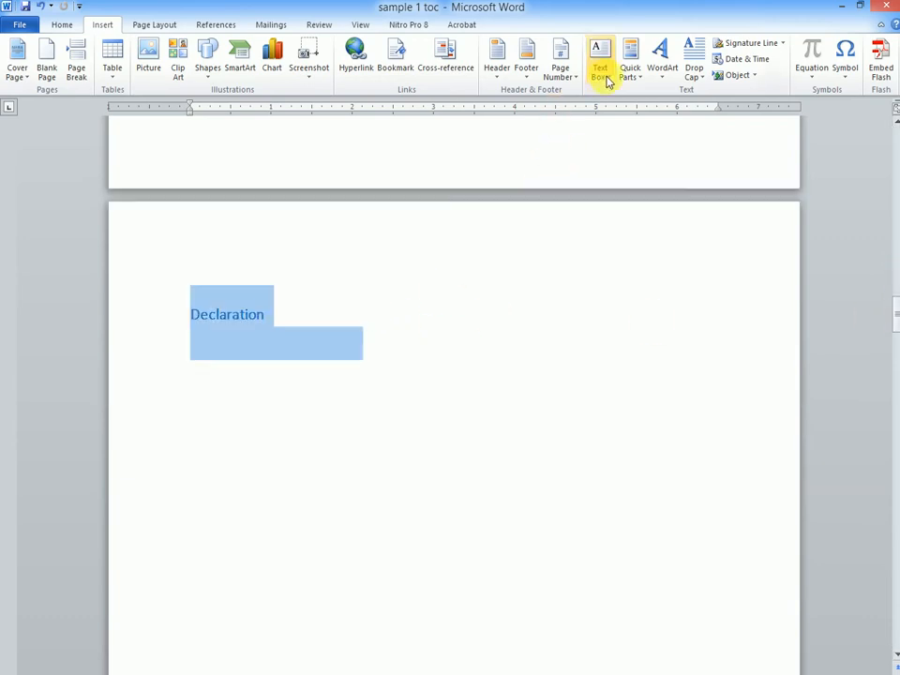
{"action": "left_click", "coordinate": [570, 83]}
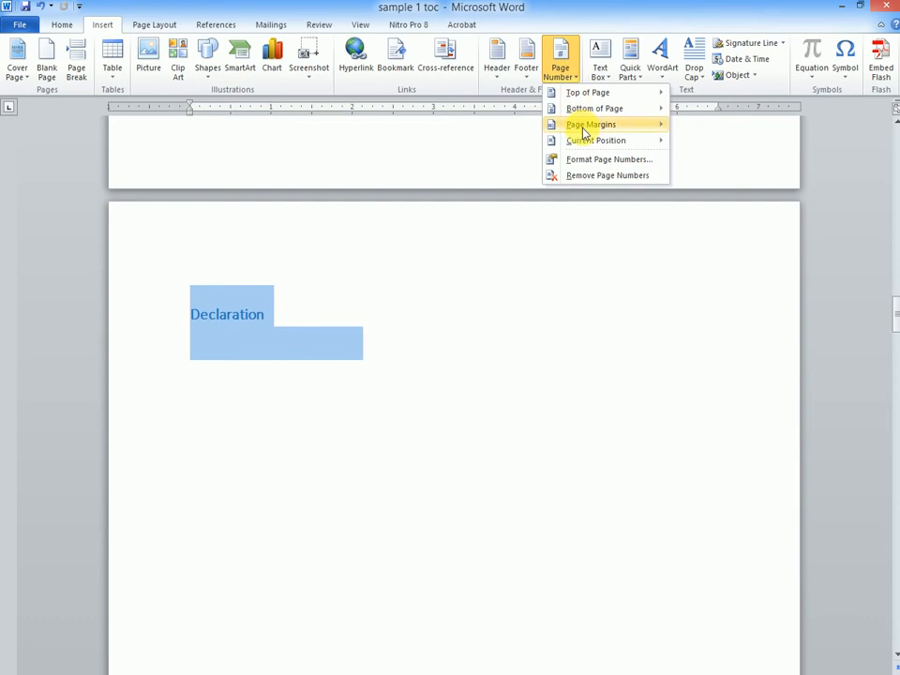
{"action": "mouse_move", "coordinate": [588, 110]}
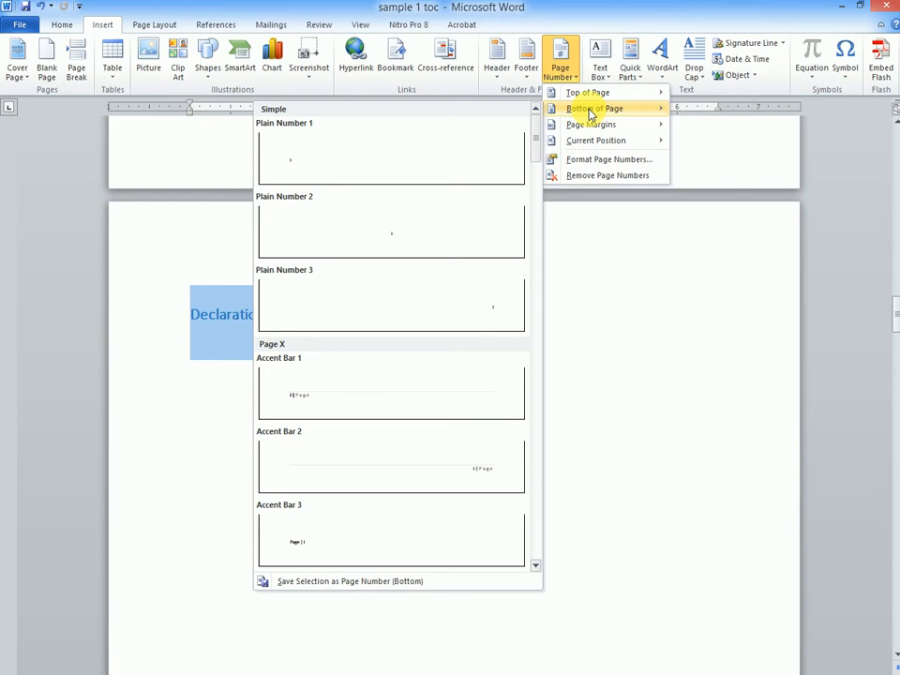
{"action": "left_click", "coordinate": [393, 241]}
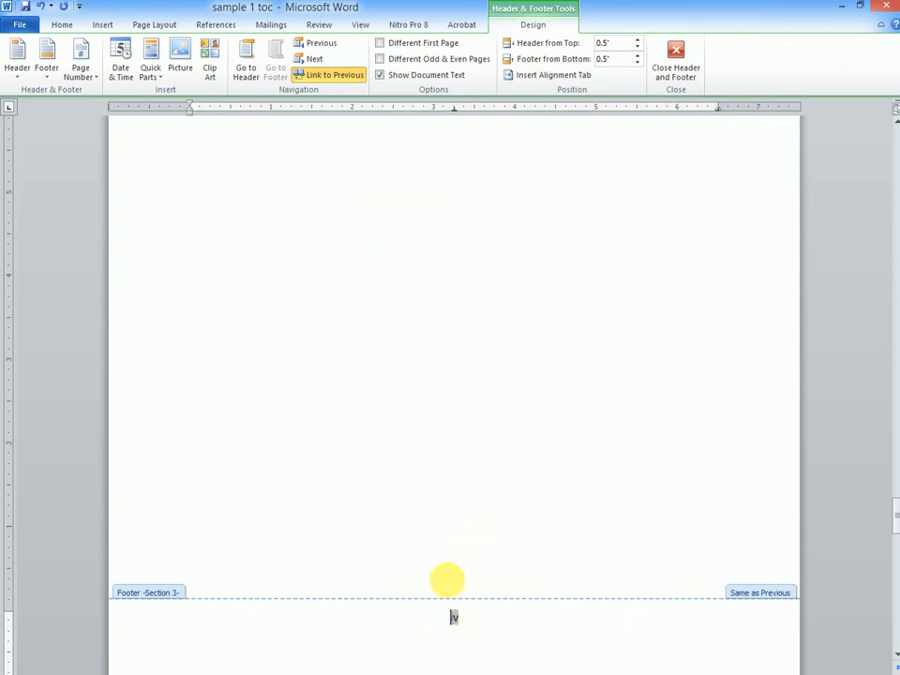
{"action": "double_click", "coordinate": [504, 451]}
{"action": "left_click", "coordinate": [683, 283]}
- Select everything from the top of the Chapter One page to the document's end and set its page numbering to start at 1
{"action": "left_click_drag", "start_coordinate": [895, 502], "coordinate": [895, 559]}
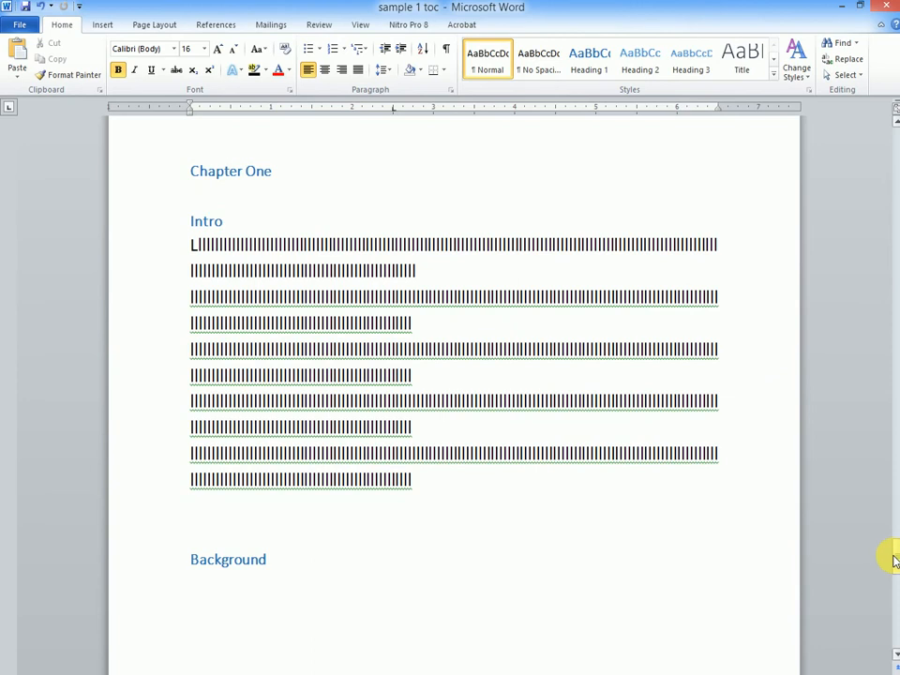
{"action": "mouse_move", "coordinate": [895, 560]}
{"action": "left_mouse_down"}
{"action": "mouse_move", "coordinate": [889, 638]}
{"action": "mouse_move", "coordinate": [887, 514]}
{"action": "mouse_move", "coordinate": [886, 564]}
{"action": "mouse_move", "coordinate": [886, 533]}
{"action": "mouse_move", "coordinate": [885, 551]}
{"action": "left_mouse_up"}
{"action": "left_click", "coordinate": [259, 286]}
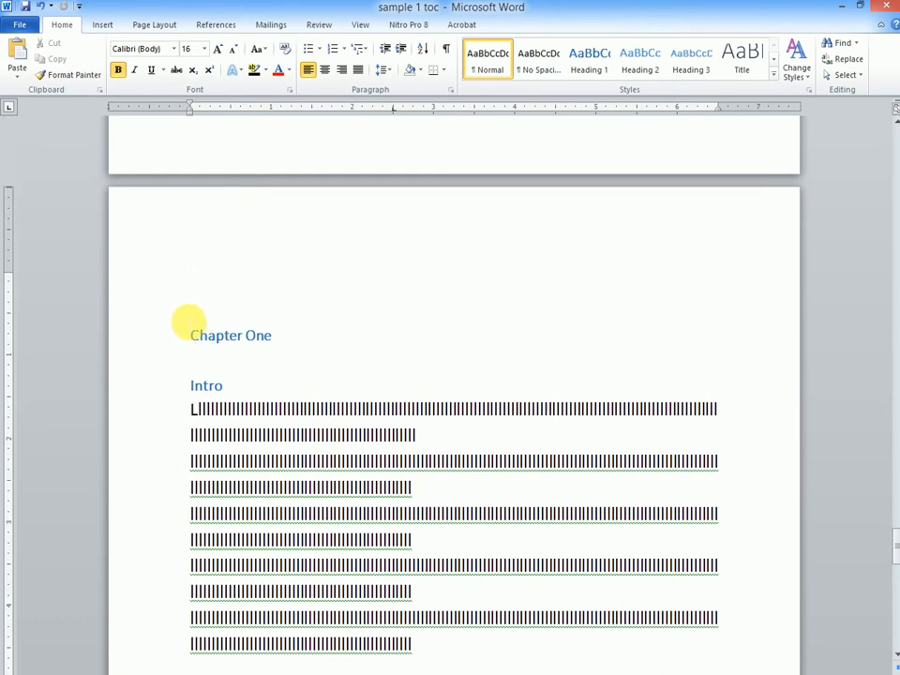
{"action": "double_click", "coordinate": [191, 291]}
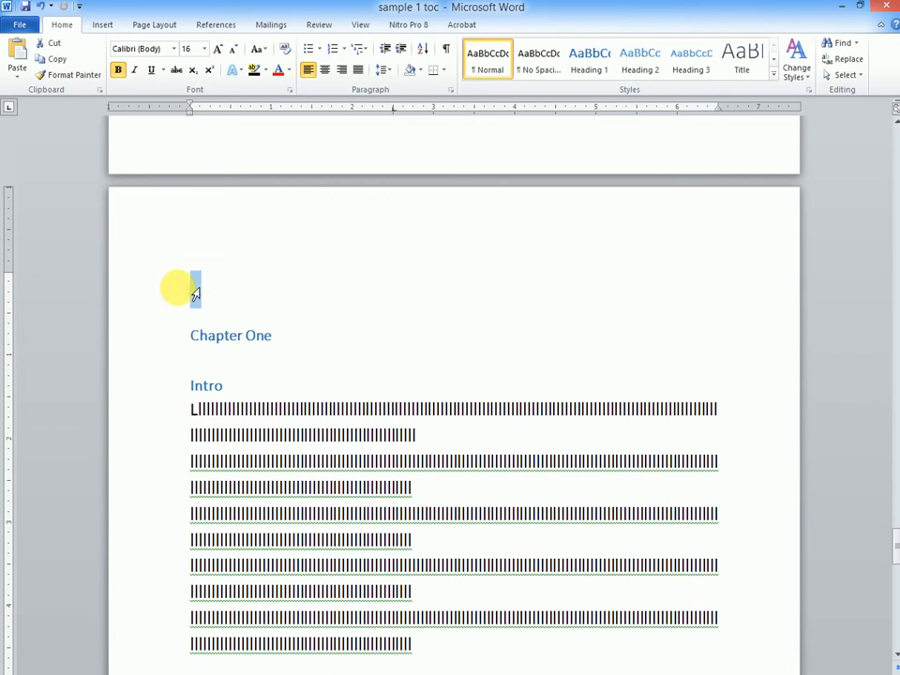
{"action": "key", "text": "ctrl+shift+End"}
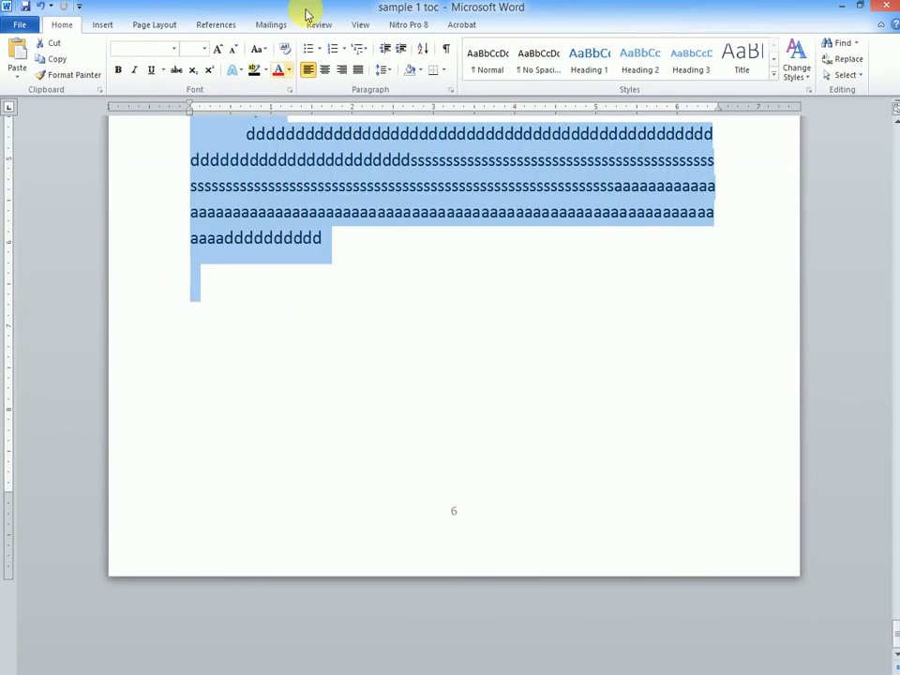
{"action": "left_click", "coordinate": [103, 25]}
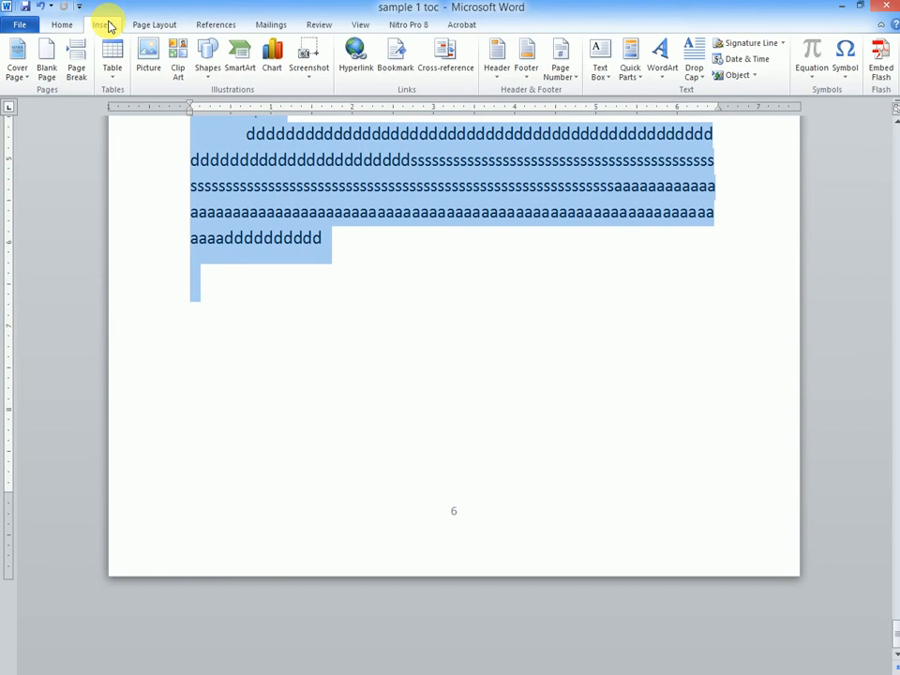
{"action": "left_click", "coordinate": [566, 78]}
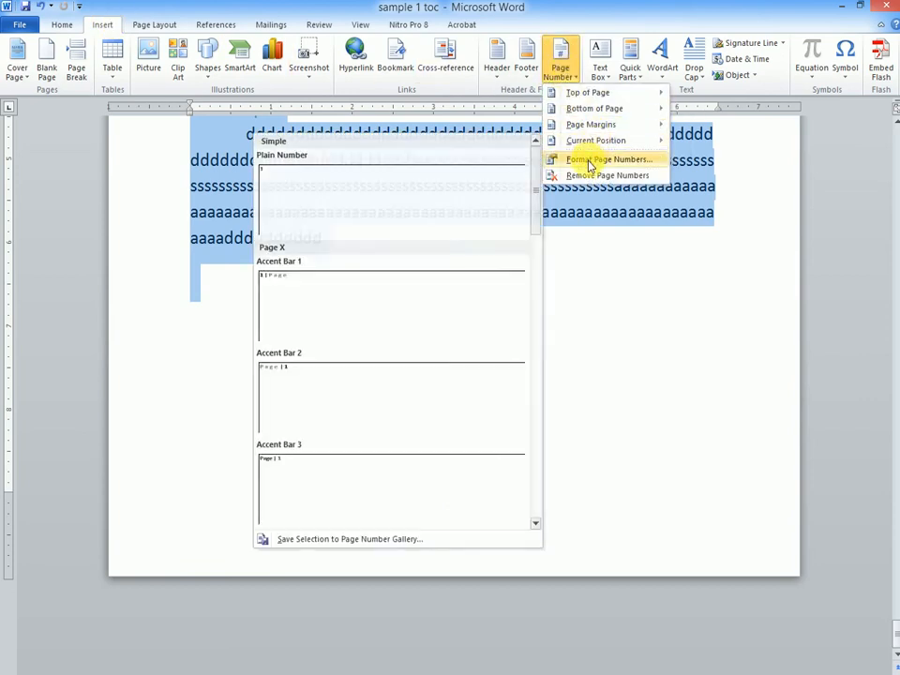
{"action": "left_click", "coordinate": [589, 160]}
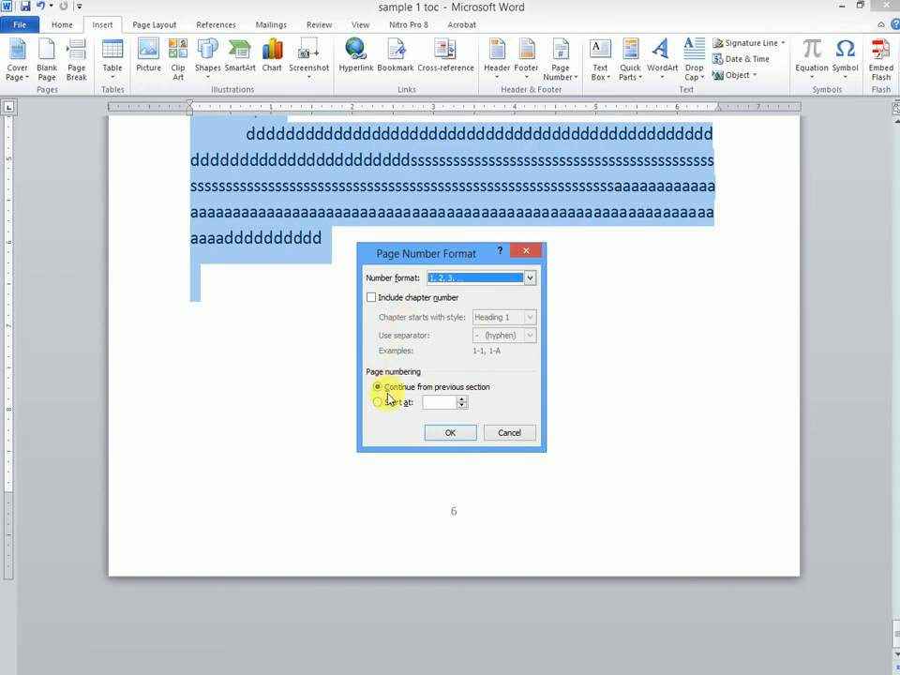
{"action": "left_click", "coordinate": [379, 404]}
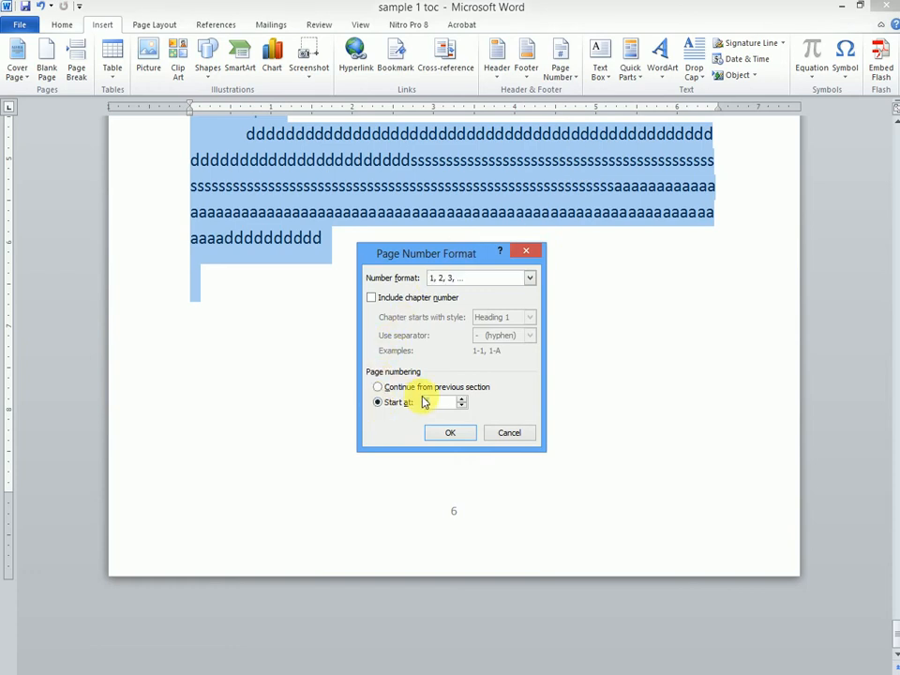
- Magnify the screen to 150%, apply the chapters' page number format, and return the magnification to 100%
{"action": "left_click", "coordinate": [459, 672]}
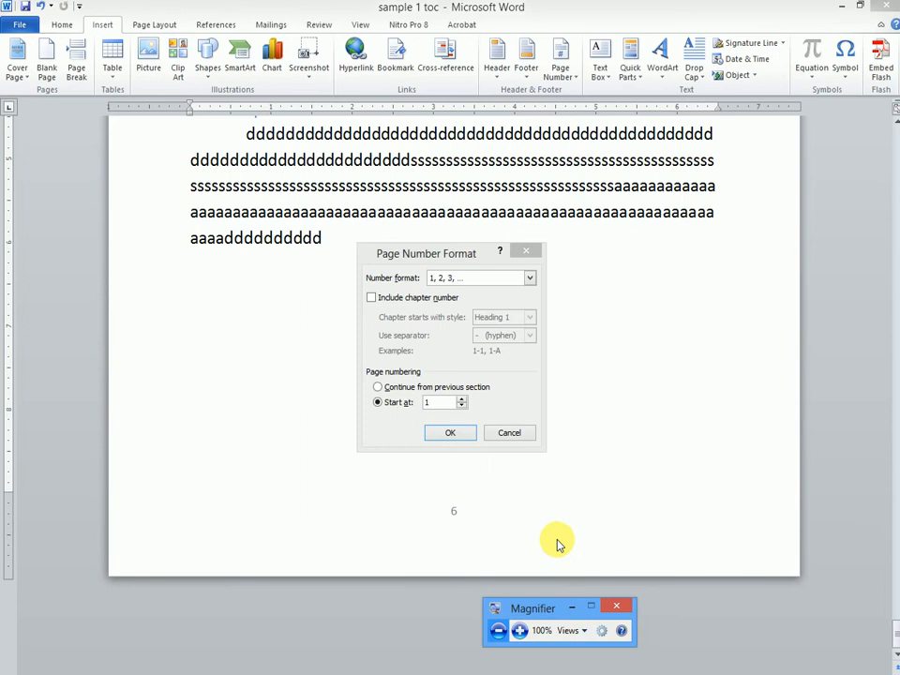
{"action": "left_click", "coordinate": [519, 630]}
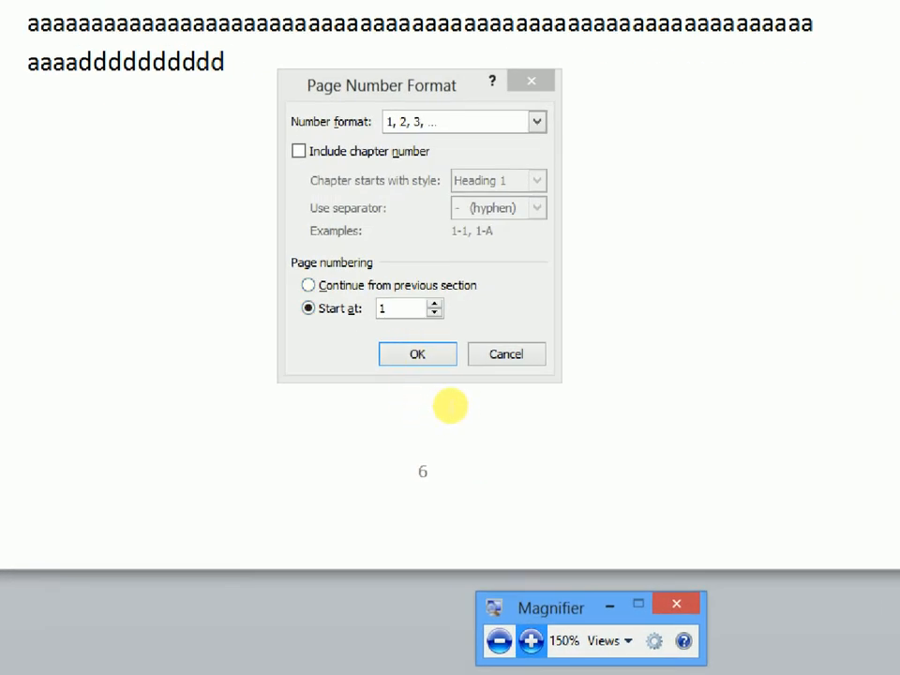
{"action": "left_click", "coordinate": [419, 353]}
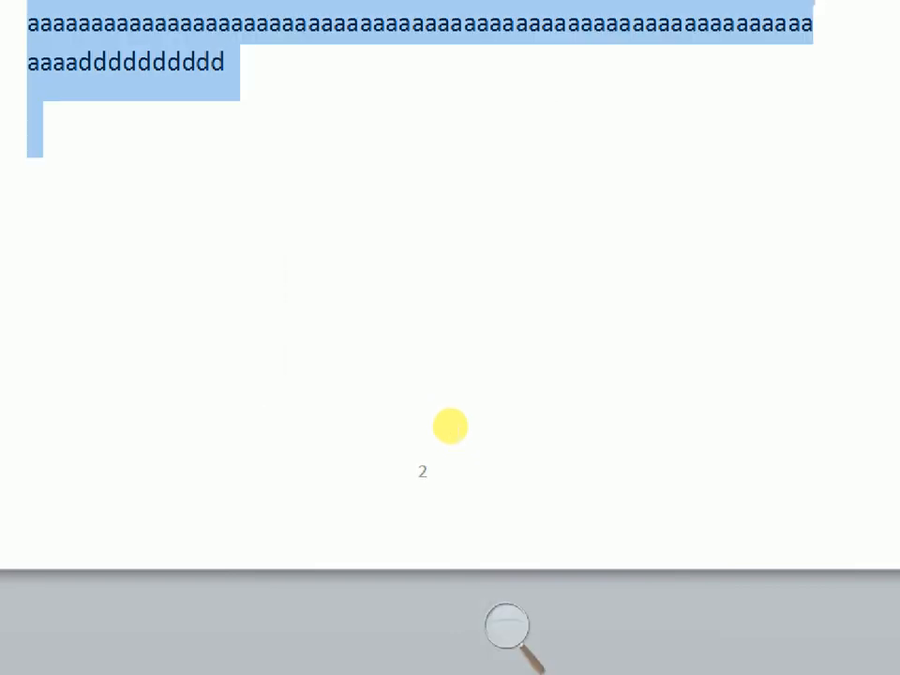
{"action": "left_click", "coordinate": [506, 623]}
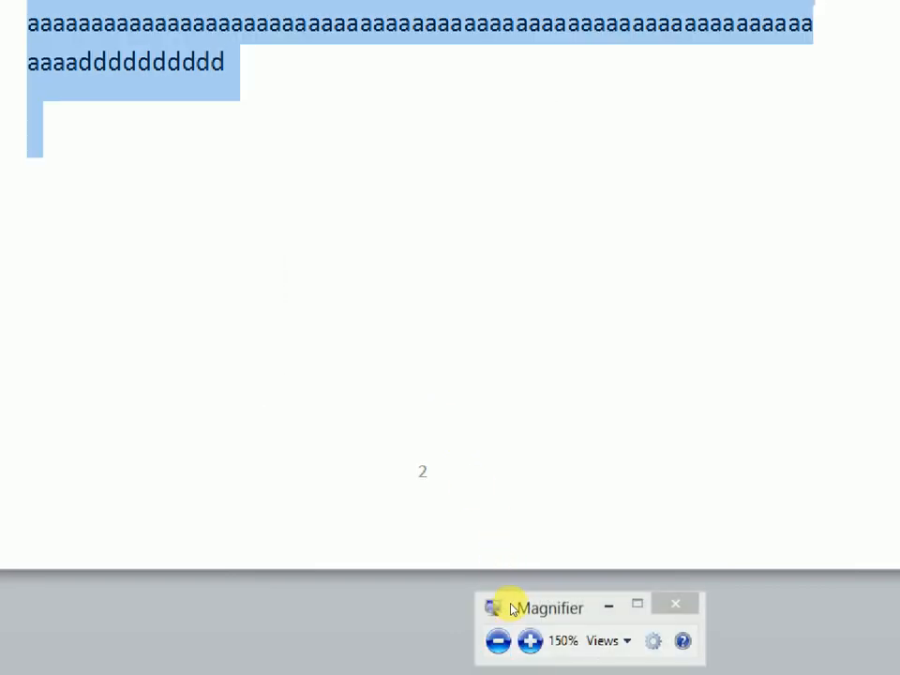
{"action": "left_click", "coordinate": [501, 629]}
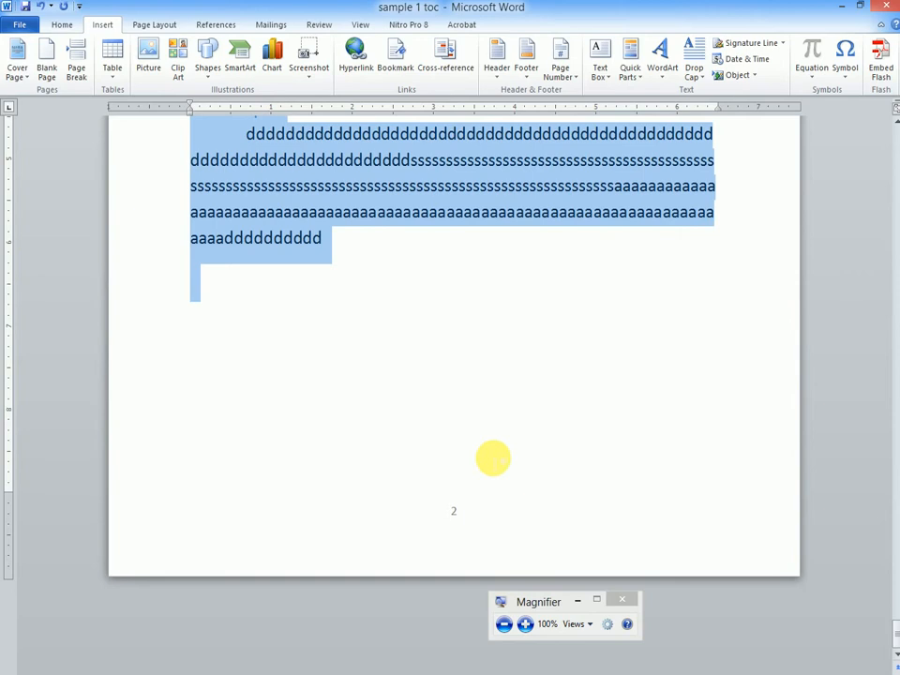
{"action": "left_click", "coordinate": [502, 430]}
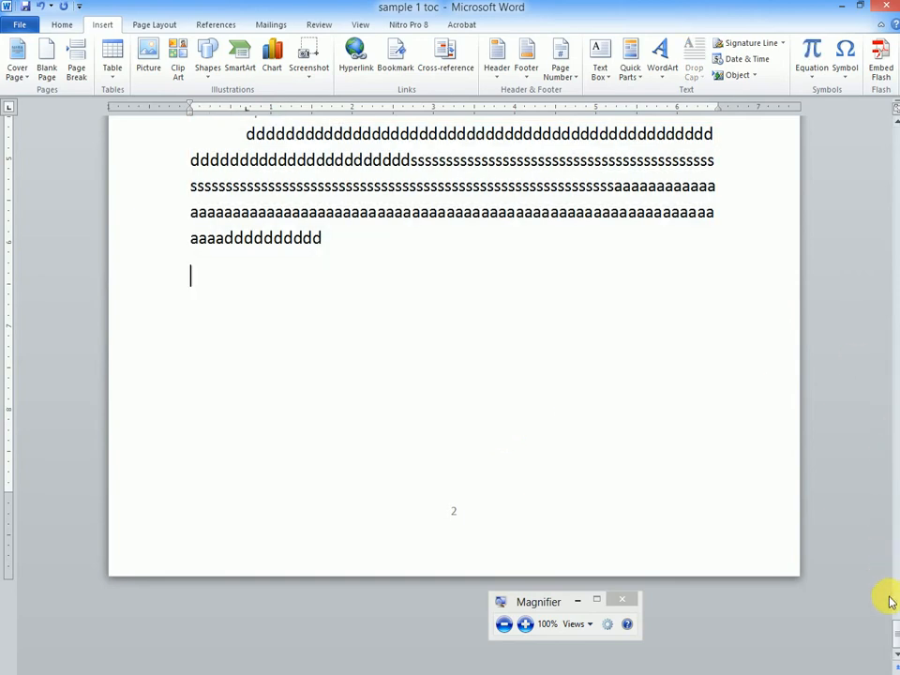
- Open the cover page's footer, enable Different First Page under screen magnification, and restore the magnification to 100%
{"action": "left_click_drag", "start_coordinate": [895, 633], "coordinate": [894, 175]}
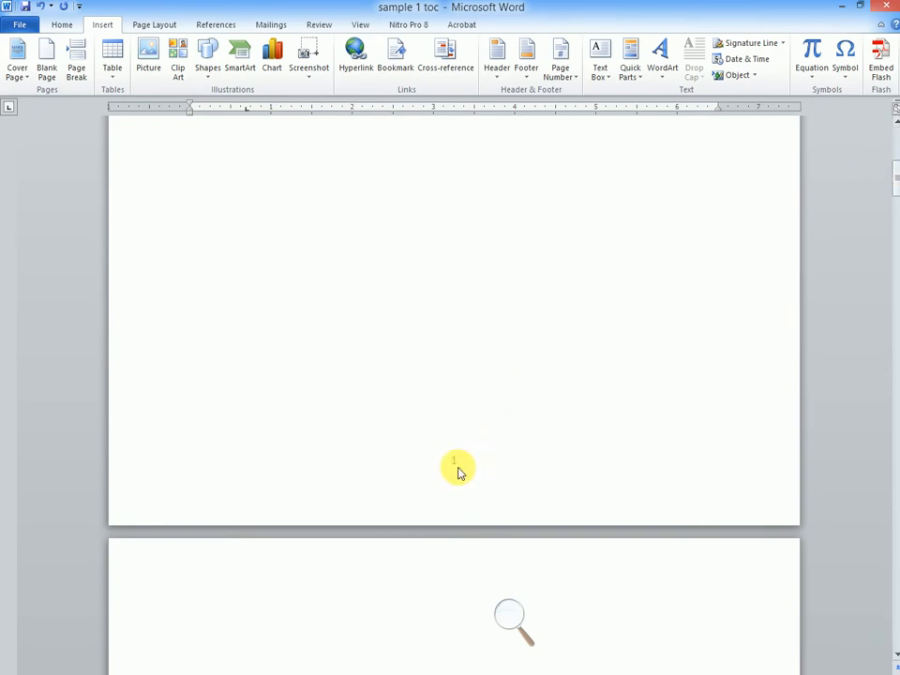
{"action": "double_click", "coordinate": [451, 462]}
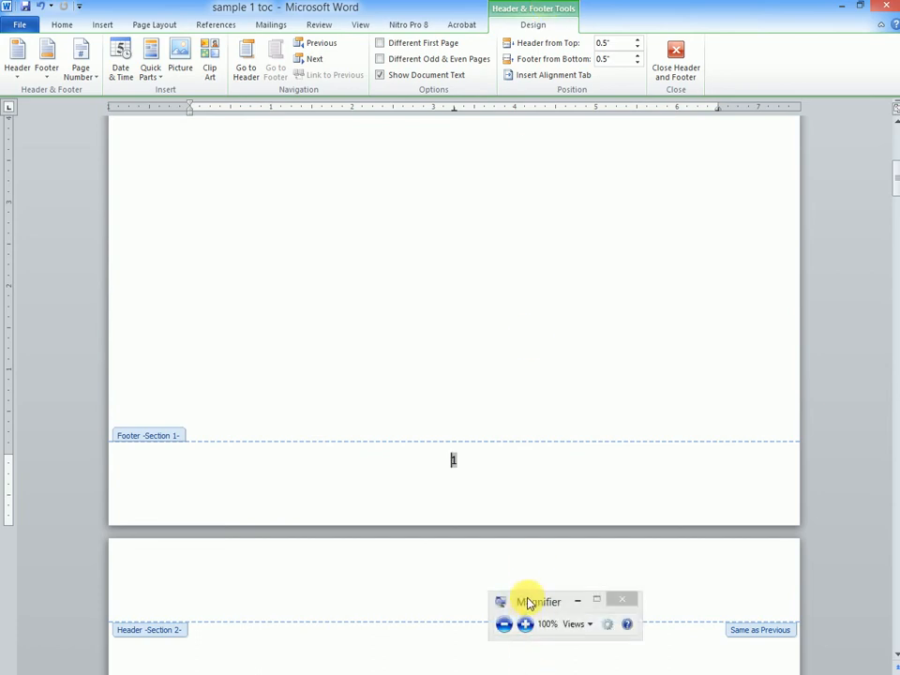
{"action": "left_click", "coordinate": [528, 624]}
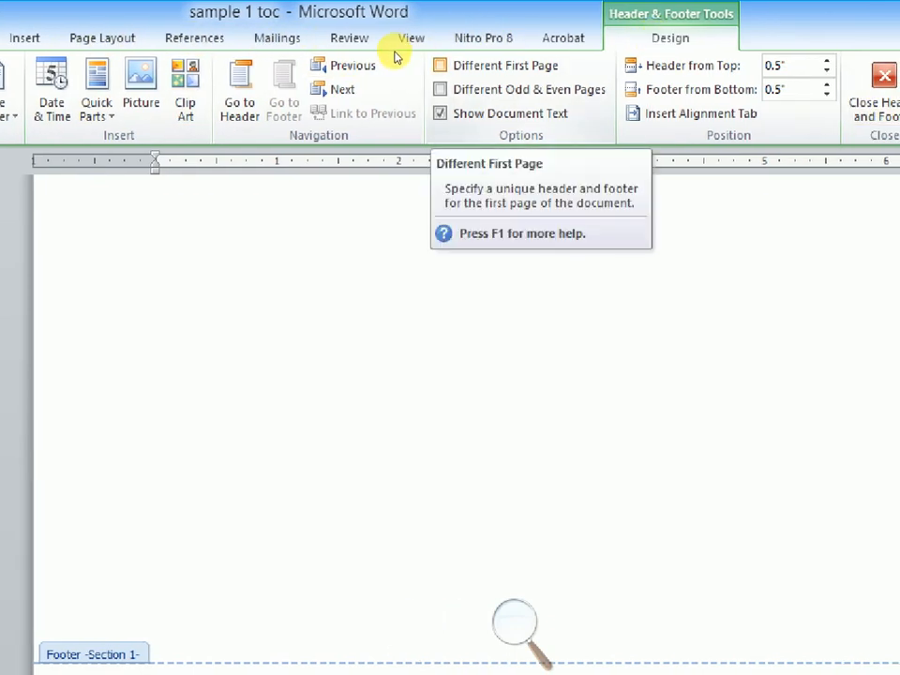
{"action": "left_click", "coordinate": [440, 66]}
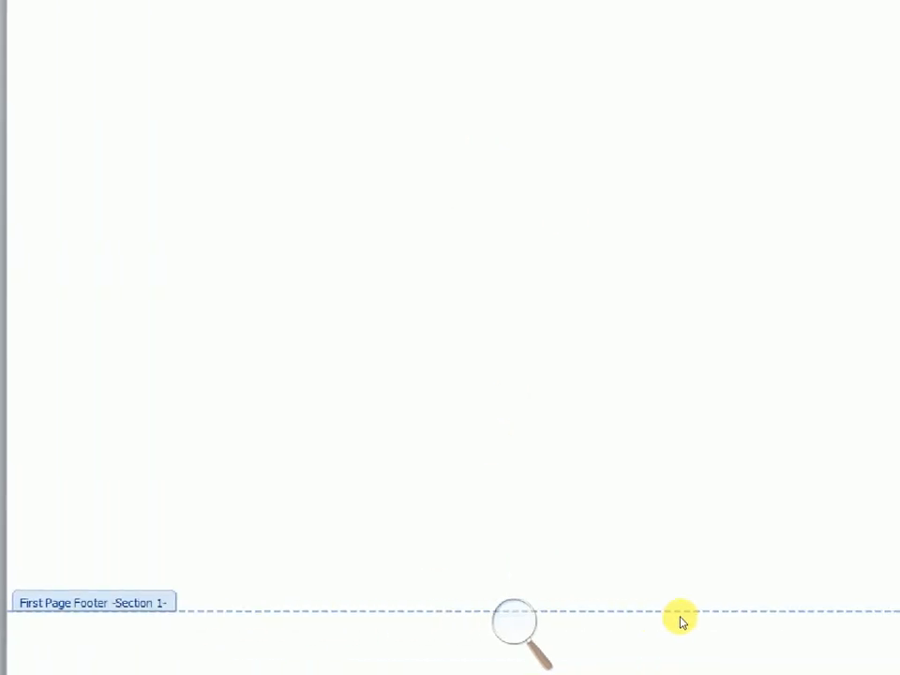
{"action": "left_click", "coordinate": [406, 542]}
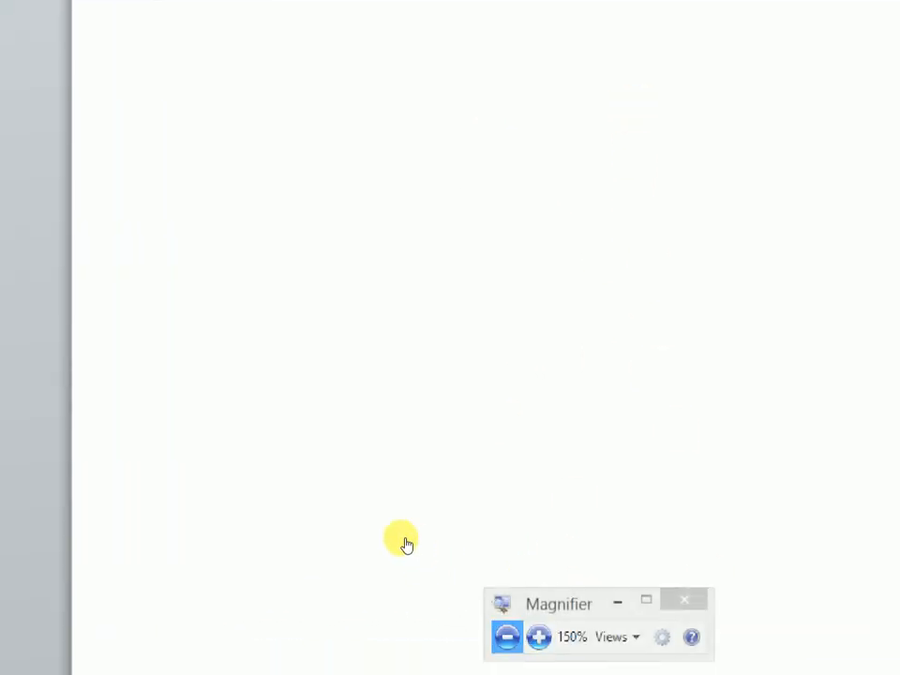
{"action": "left_click", "coordinate": [403, 541]}
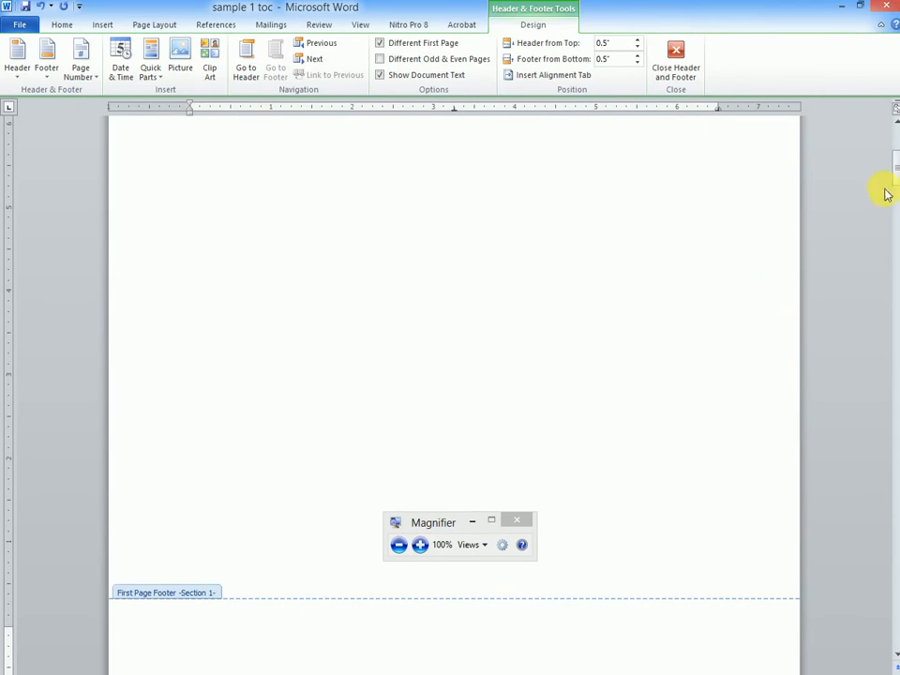
- Minimize the Magnifier, check the cover page's header and footer, and close header and footer editing
{"action": "left_click_drag", "start_coordinate": [894, 183], "coordinate": [898, 129]}
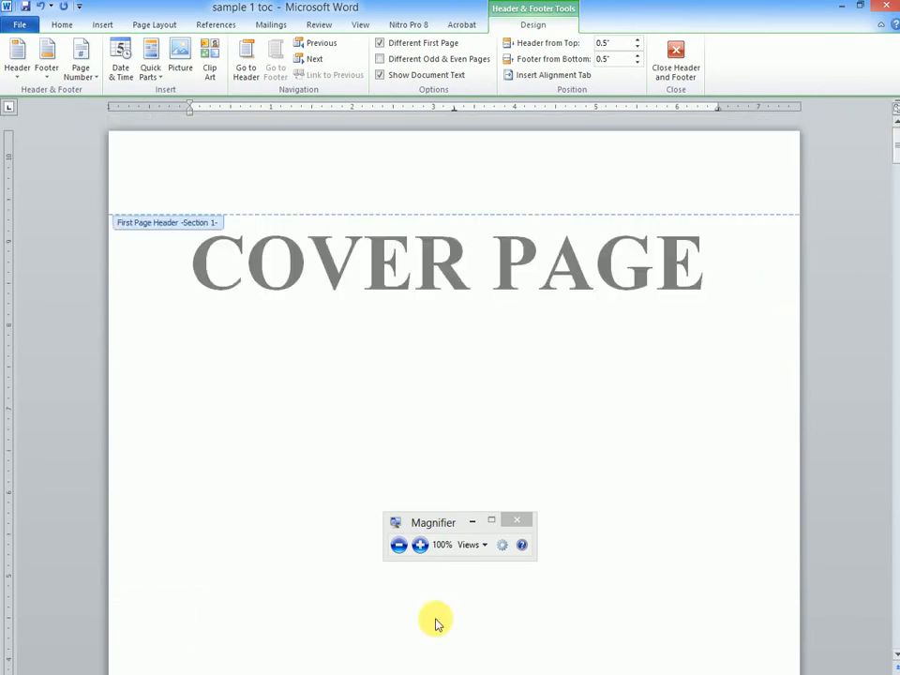
{"action": "left_click", "coordinate": [470, 521]}
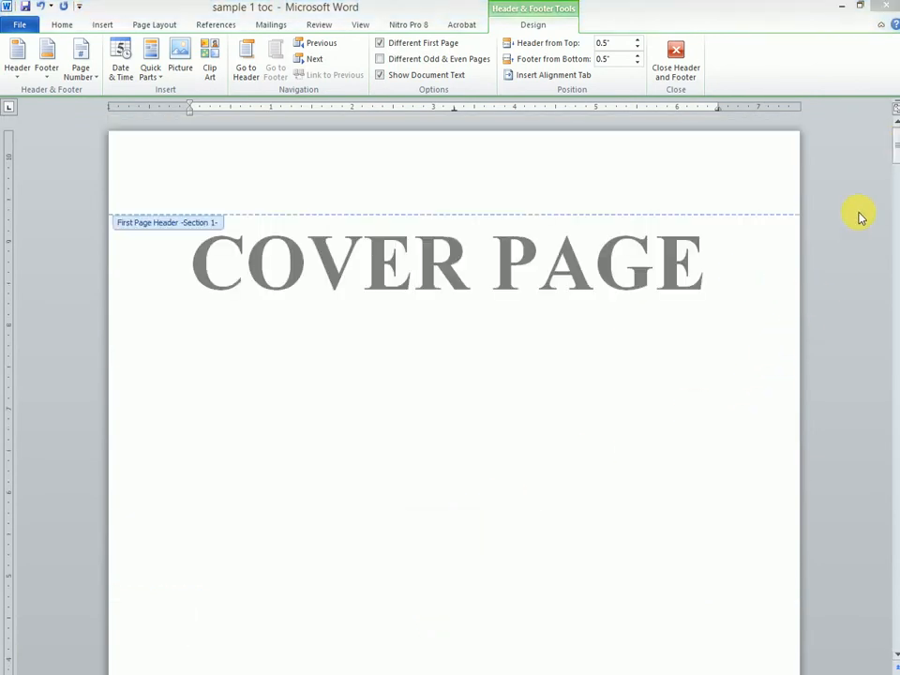
{"action": "left_click_drag", "start_coordinate": [892, 158], "coordinate": [895, 225]}
{"action": "left_click_drag", "start_coordinate": [895, 225], "coordinate": [895, 197]}
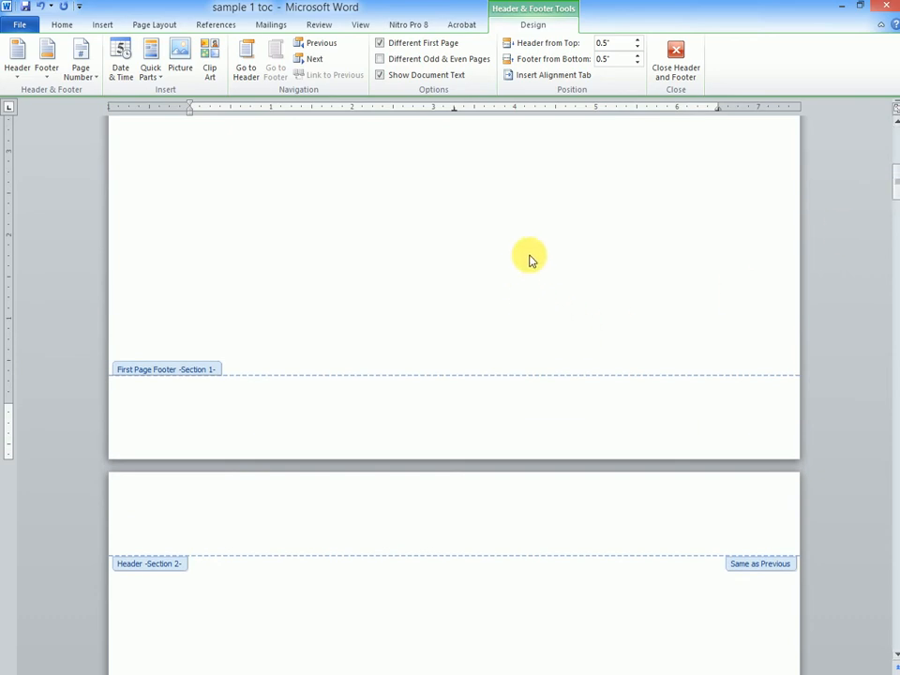
{"action": "left_click", "coordinate": [679, 56]}
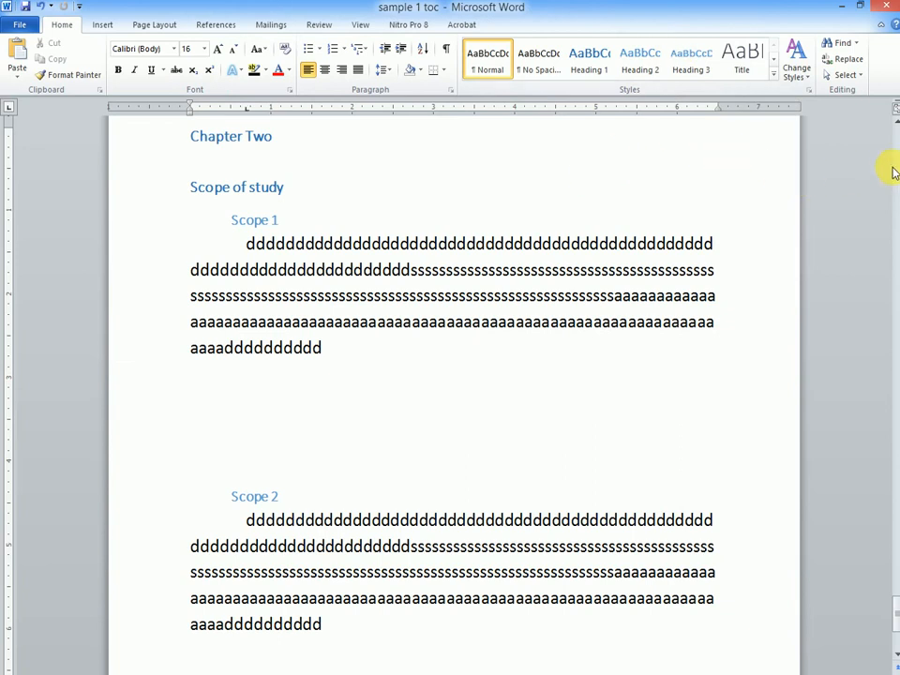
- Insert a Next Page section break at the start of the TOC page, before the "TOC" title
{"action": "left_click_drag", "start_coordinate": [895, 618], "coordinate": [891, 206]}
{"action": "left_click", "coordinate": [202, 244]}
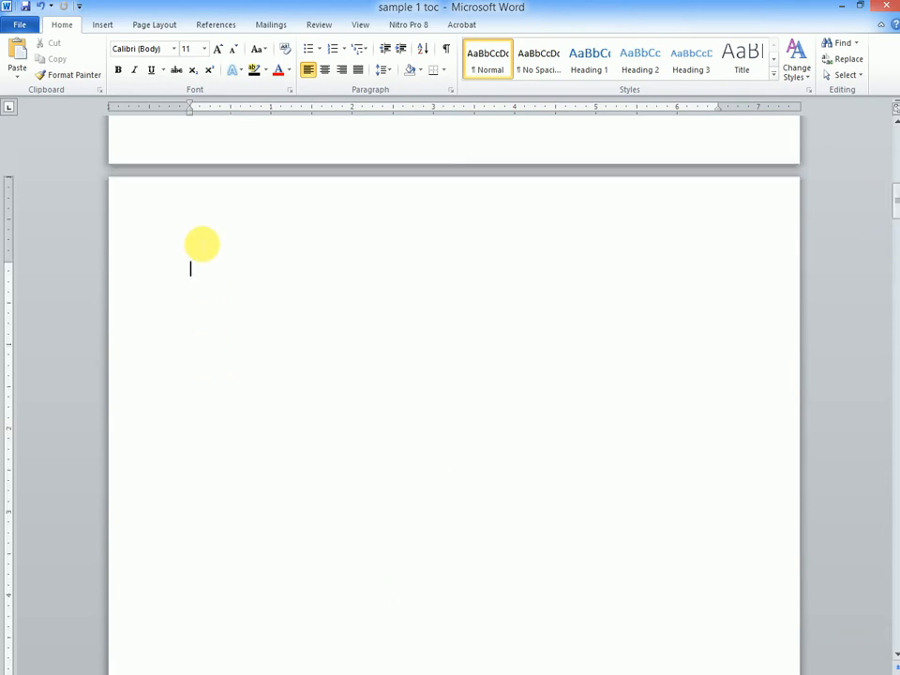
{"action": "mouse_move", "coordinate": [895, 208]}
{"action": "left_mouse_down"}
{"action": "mouse_move", "coordinate": [894, 148]}
{"action": "mouse_move", "coordinate": [895, 201]}
{"action": "left_mouse_up"}
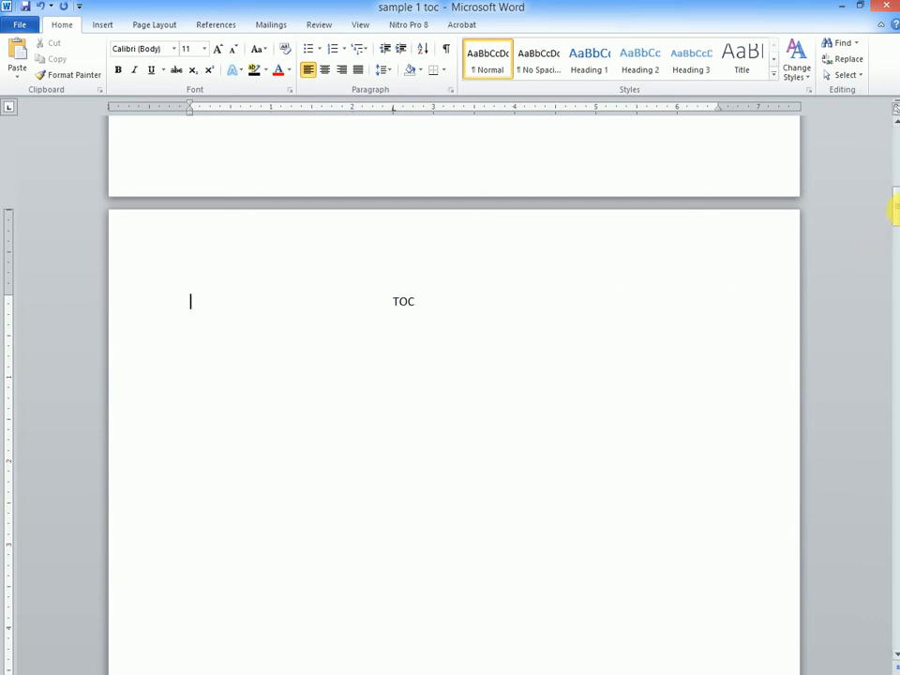
{"action": "mouse_move", "coordinate": [895, 211]}
{"action": "left_mouse_down"}
{"action": "mouse_move", "coordinate": [893, 324]}
{"action": "mouse_move", "coordinate": [889, 200]}
{"action": "left_mouse_up"}
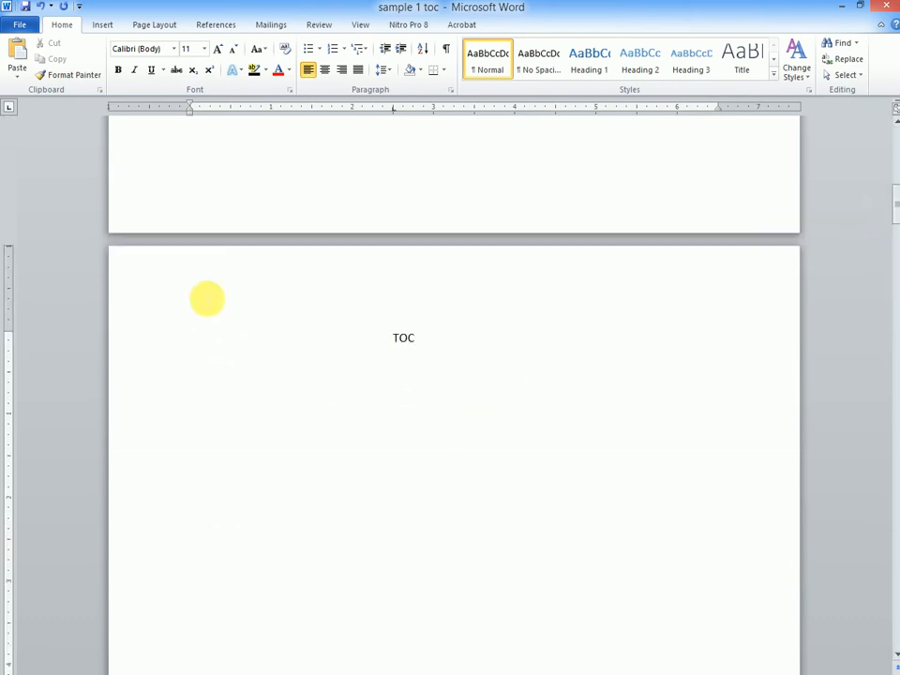
{"action": "left_click", "coordinate": [148, 25]}
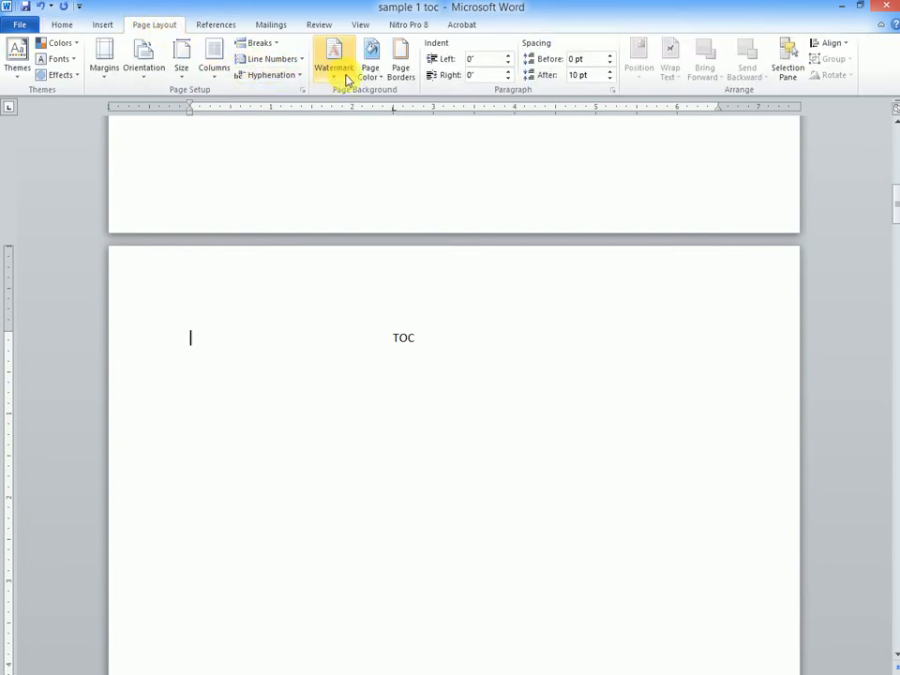
{"action": "left_click", "coordinate": [276, 48]}
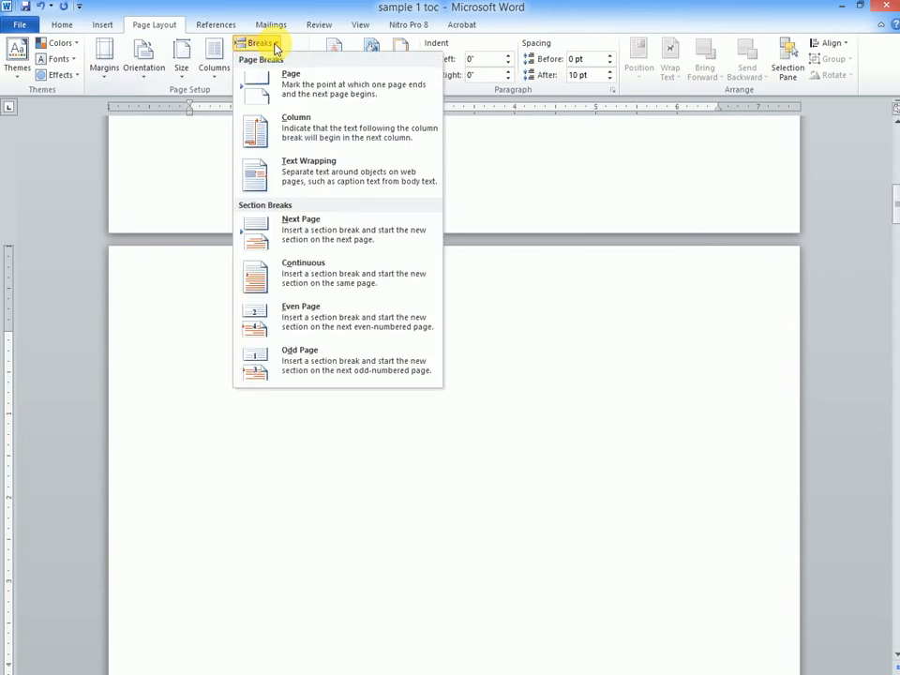
{"action": "left_click", "coordinate": [283, 228]}
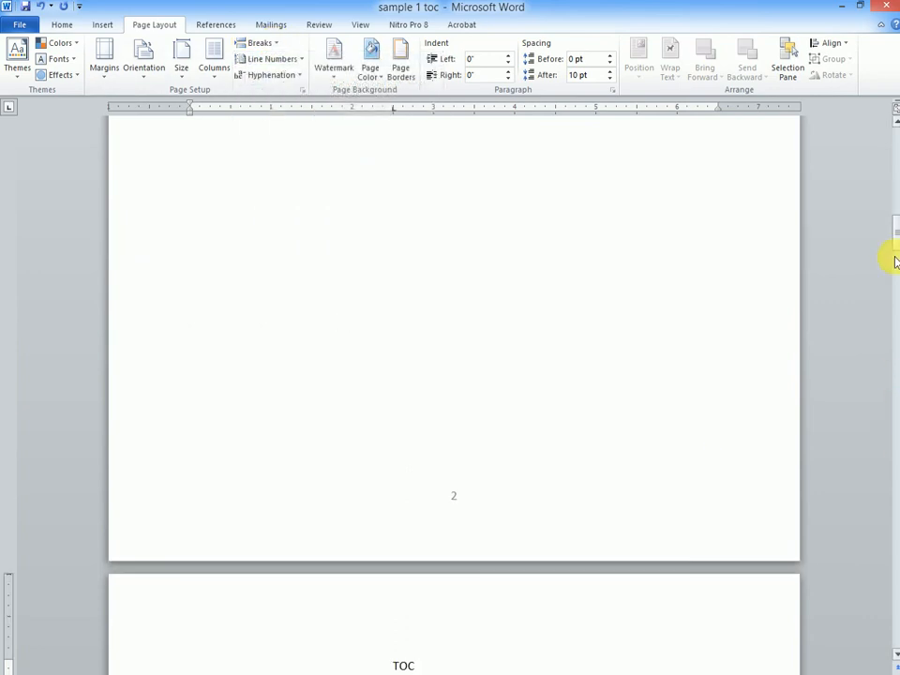
- Select the TOC page's content, set its page numbering to start at 1, and check the number in its footer
{"action": "mouse_move", "coordinate": [896, 239]}
{"action": "left_mouse_down"}
{"action": "mouse_move", "coordinate": [894, 295]}
{"action": "mouse_move", "coordinate": [889, 253]}
{"action": "mouse_move", "coordinate": [891, 262]}
{"action": "left_mouse_up"}
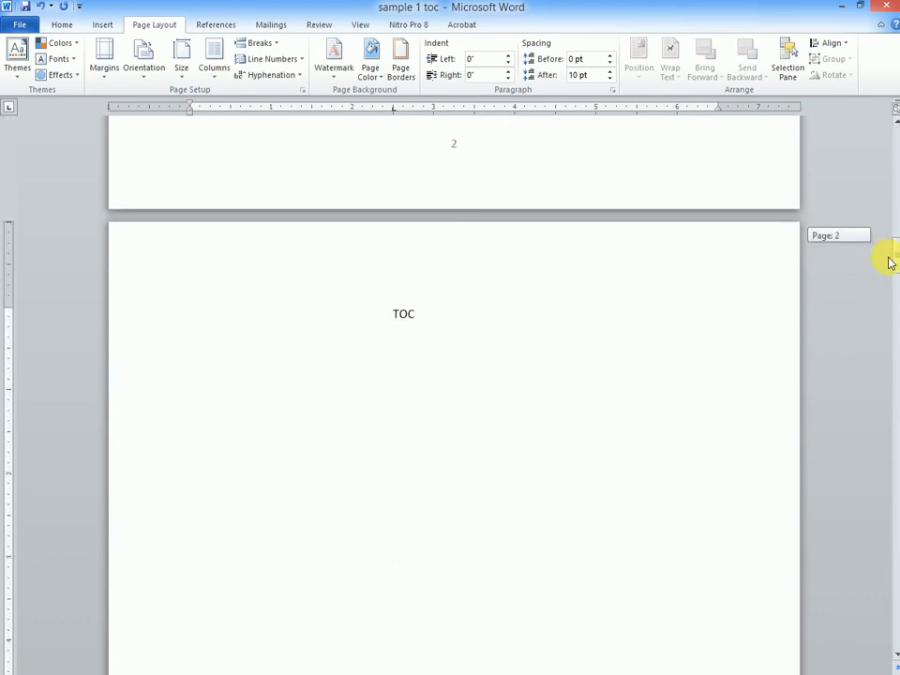
{"action": "left_click", "coordinate": [229, 310]}
{"action": "left_click_drag", "start_coordinate": [239, 301], "coordinate": [517, 610]}
{"action": "left_click", "coordinate": [103, 25]}
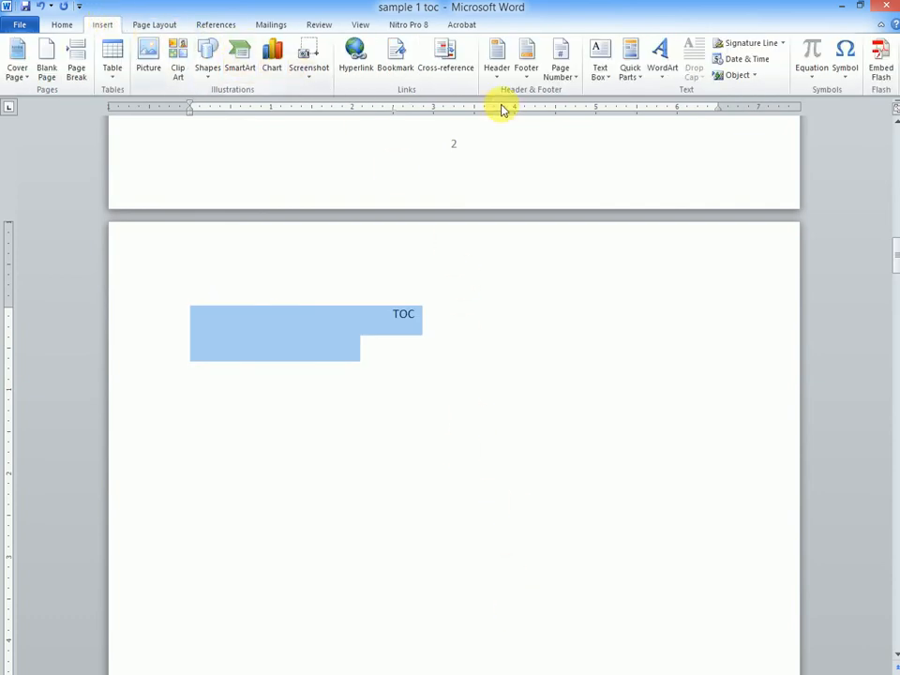
{"action": "left_click", "coordinate": [559, 65]}
{"action": "left_click", "coordinate": [576, 163]}
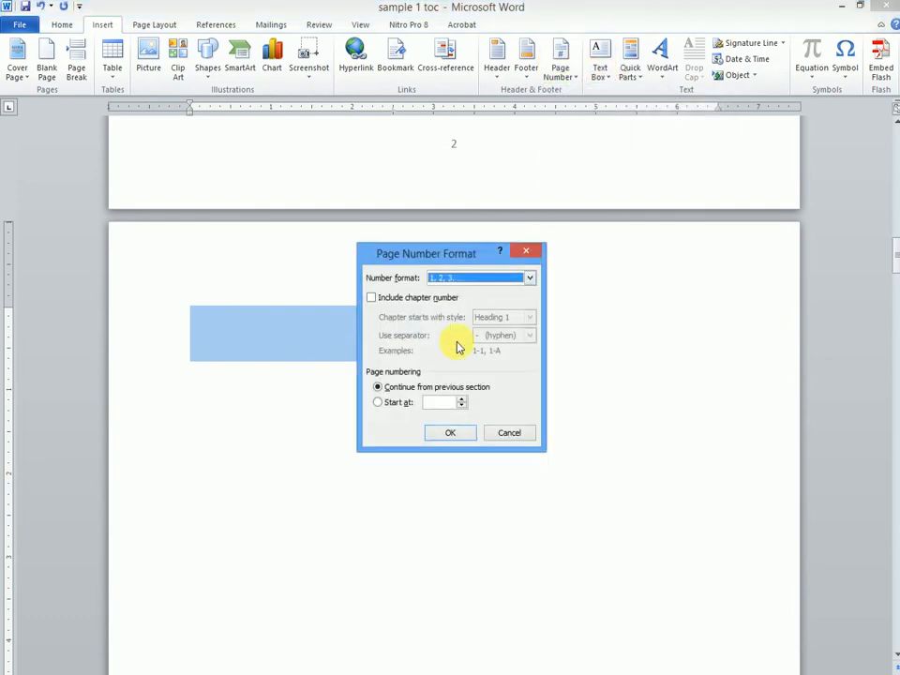
{"action": "left_click", "coordinate": [381, 404]}
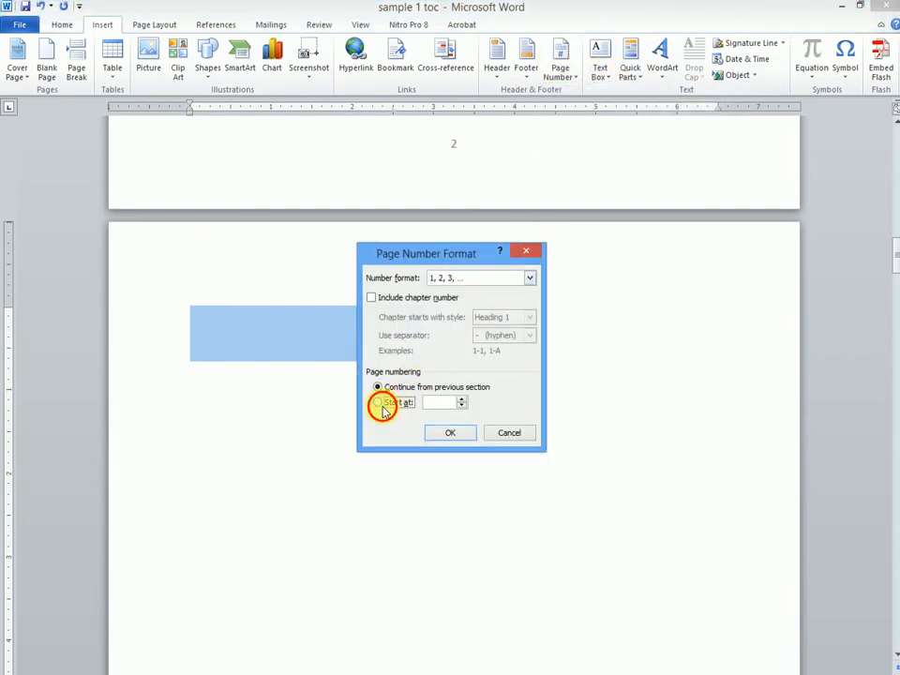
{"action": "left_click", "coordinate": [450, 434]}
{"action": "left_click_drag", "start_coordinate": [895, 266], "coordinate": [889, 298]}
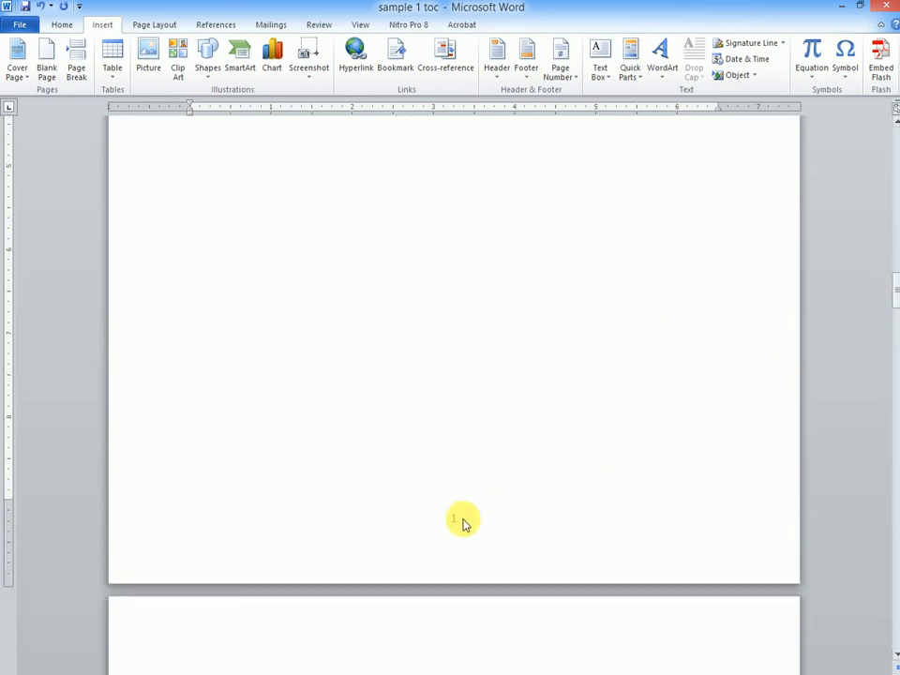
- Enable Different First Page for the TOC page's footer and close header and footer editing
{"action": "double_click", "coordinate": [452, 518]}
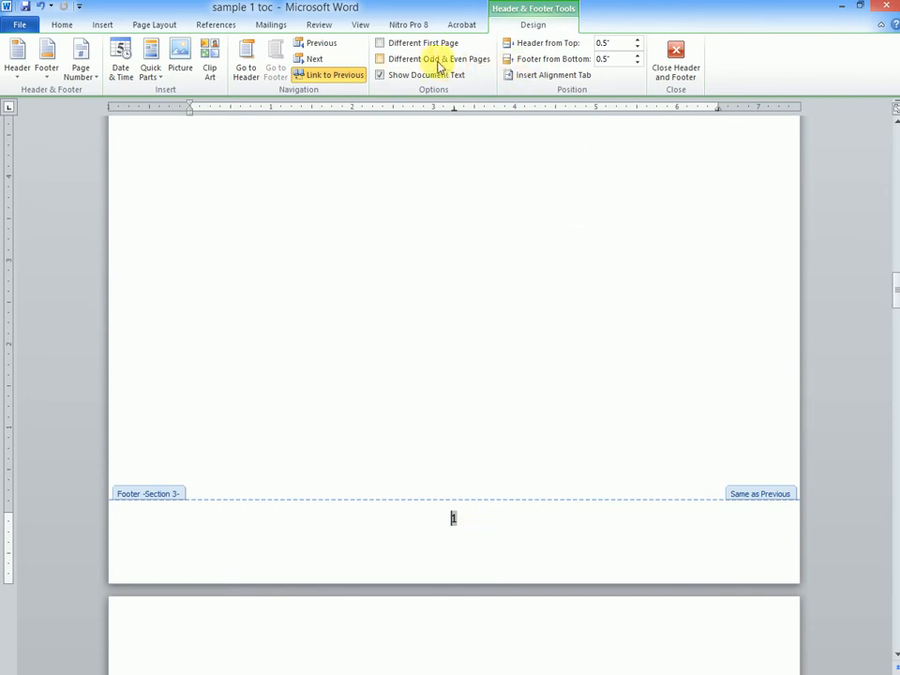
{"action": "left_click", "coordinate": [412, 43]}
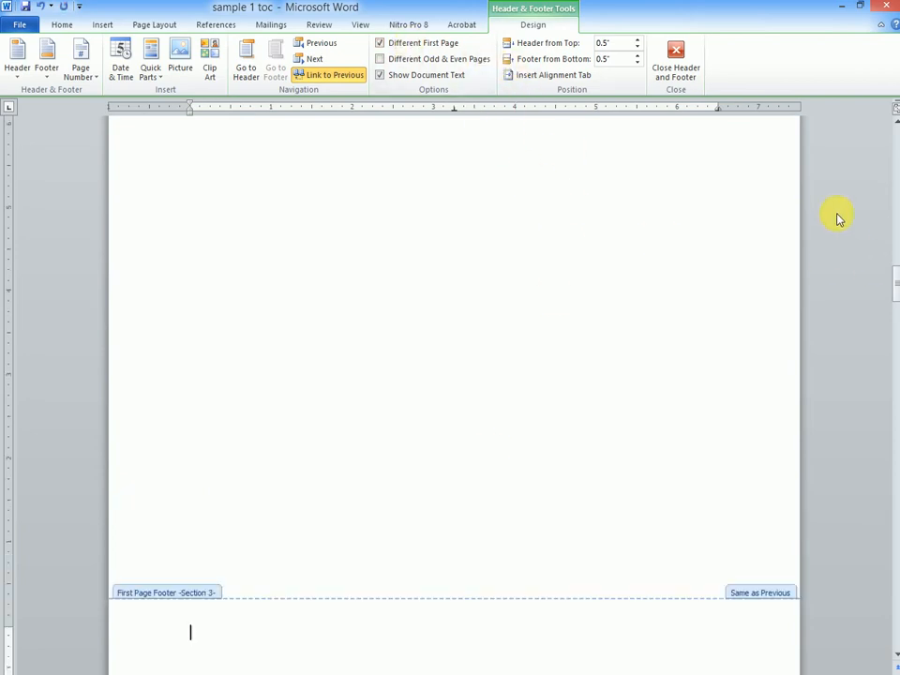
{"action": "double_click", "coordinate": [624, 279]}
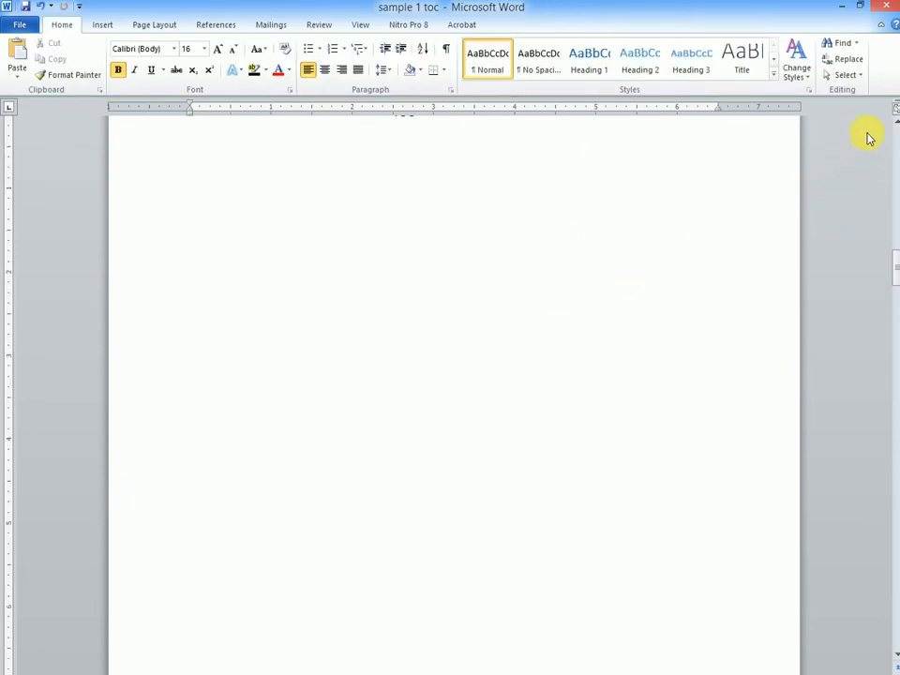
- Delete the placeholder title "TOC" from the page reserved for the table of contents
{"action": "left_click_drag", "start_coordinate": [890, 265], "coordinate": [863, 207]}
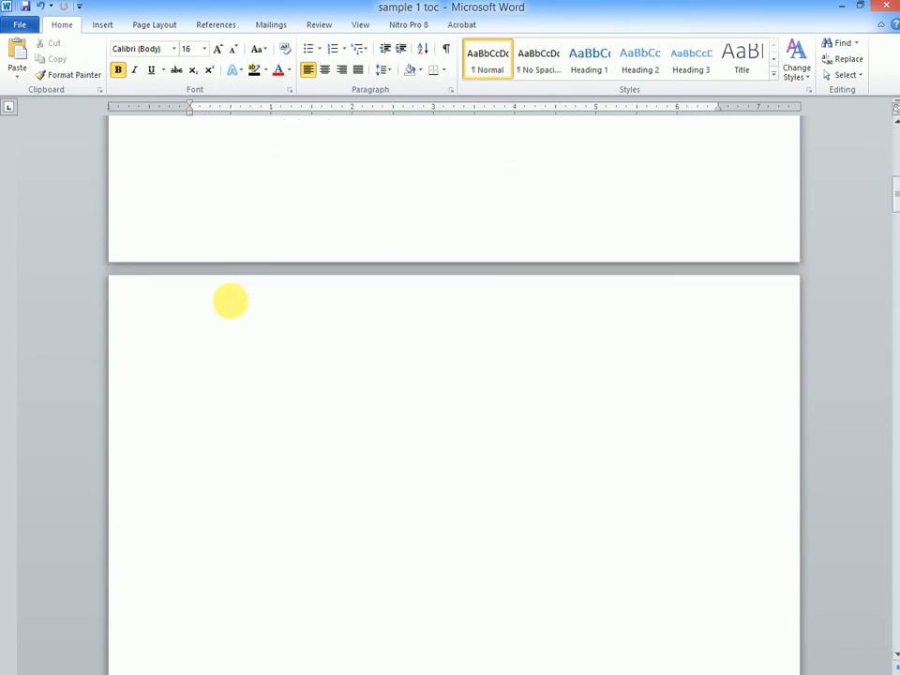
{"action": "left_click", "coordinate": [216, 351]}
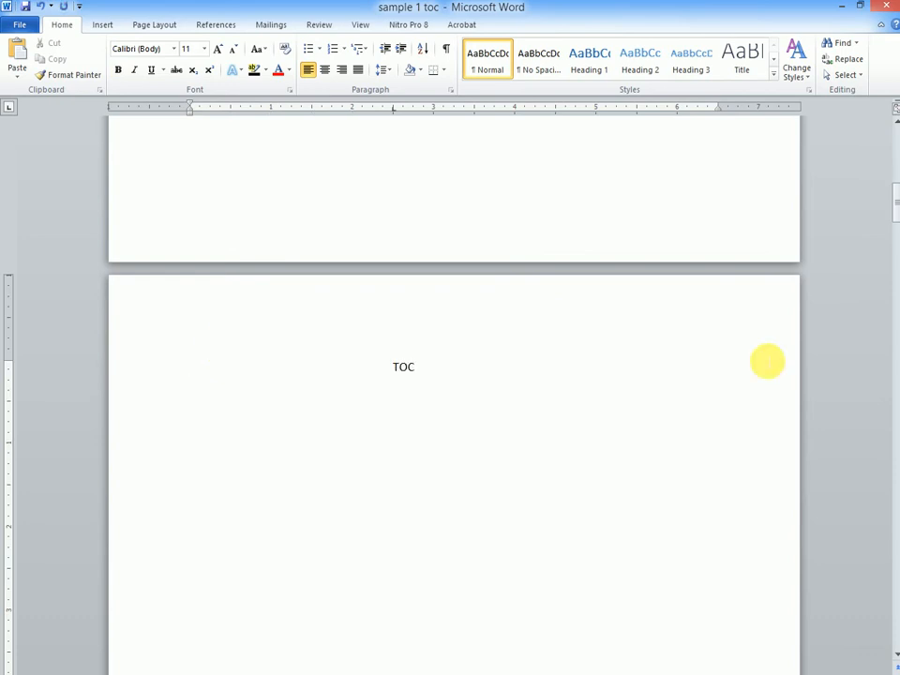
{"action": "mouse_move", "coordinate": [894, 211]}
{"action": "left_mouse_down"}
{"action": "mouse_move", "coordinate": [891, 255]}
{"action": "mouse_move", "coordinate": [891, 201]}
{"action": "mouse_move", "coordinate": [894, 215]}
{"action": "left_mouse_up"}
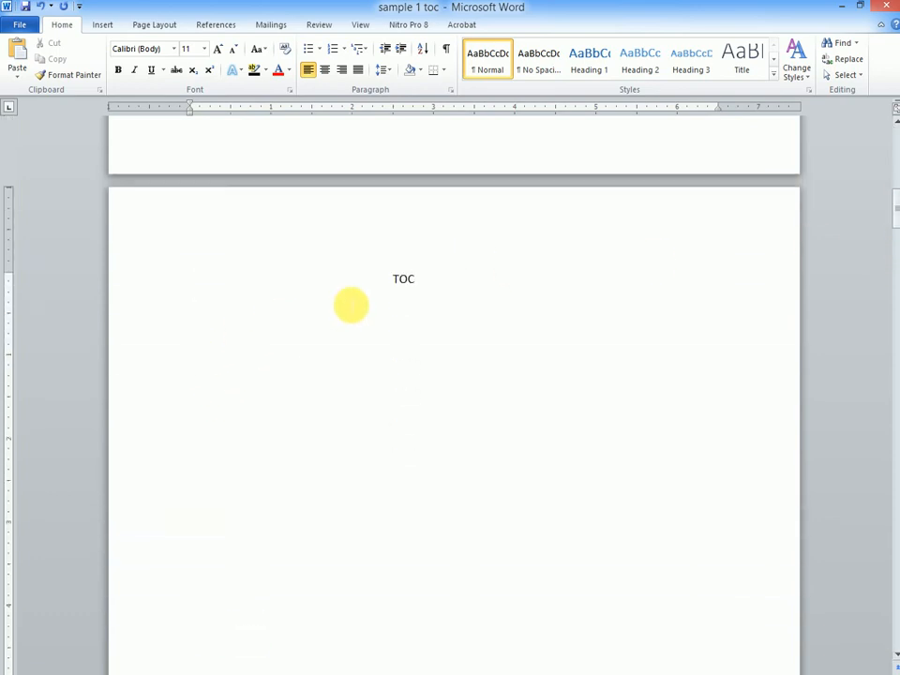
{"action": "left_click_drag", "start_coordinate": [418, 279], "coordinate": [396, 281]}
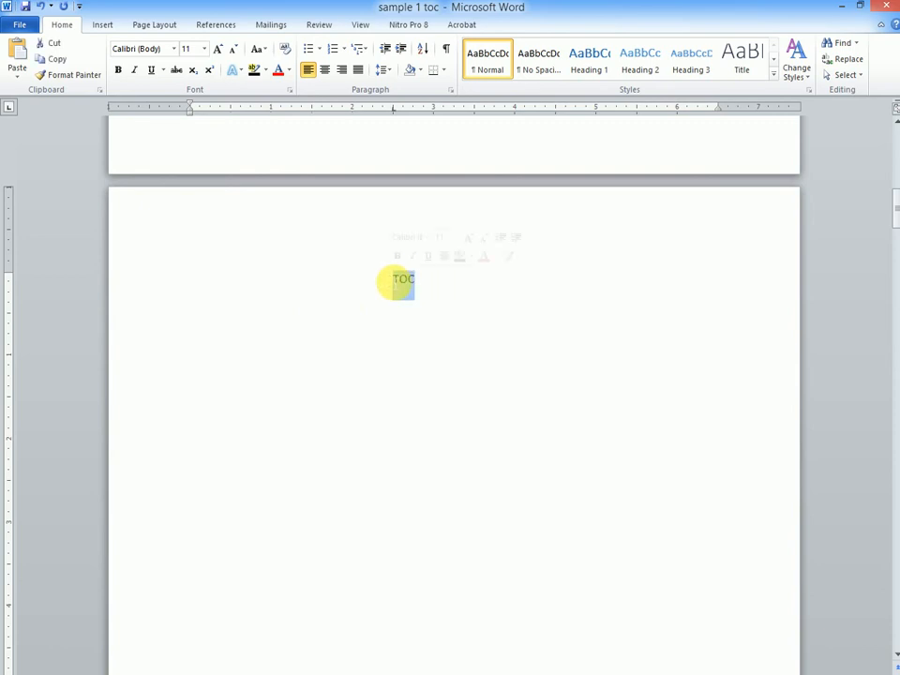
{"action": "key", "text": "Delete"}
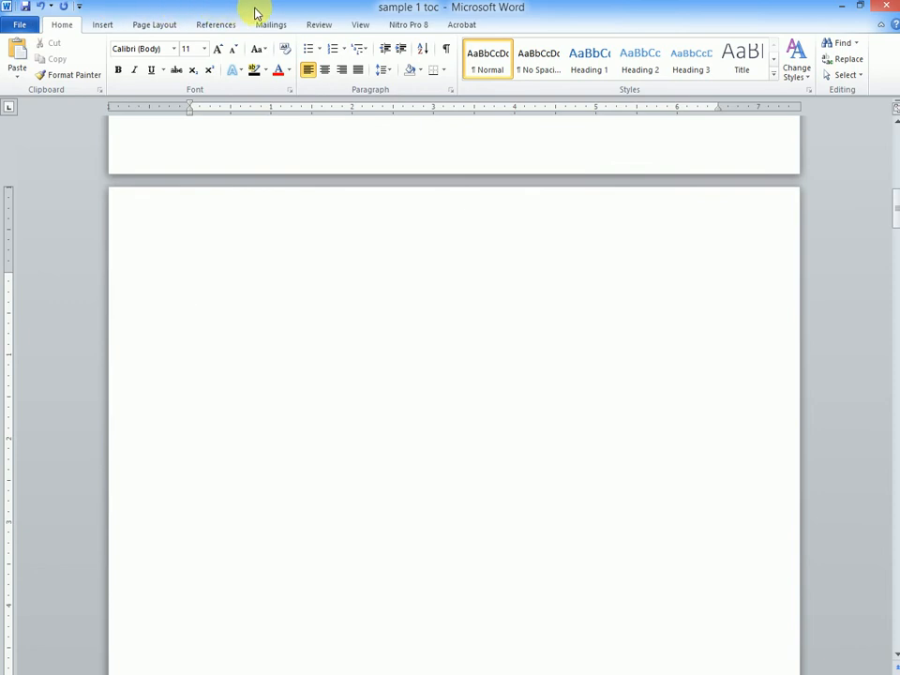
- Insert the Automatic Table 1 table of contents under 150% screen magnification, and restore the magnification to 100%
{"action": "left_click", "coordinate": [216, 25]}
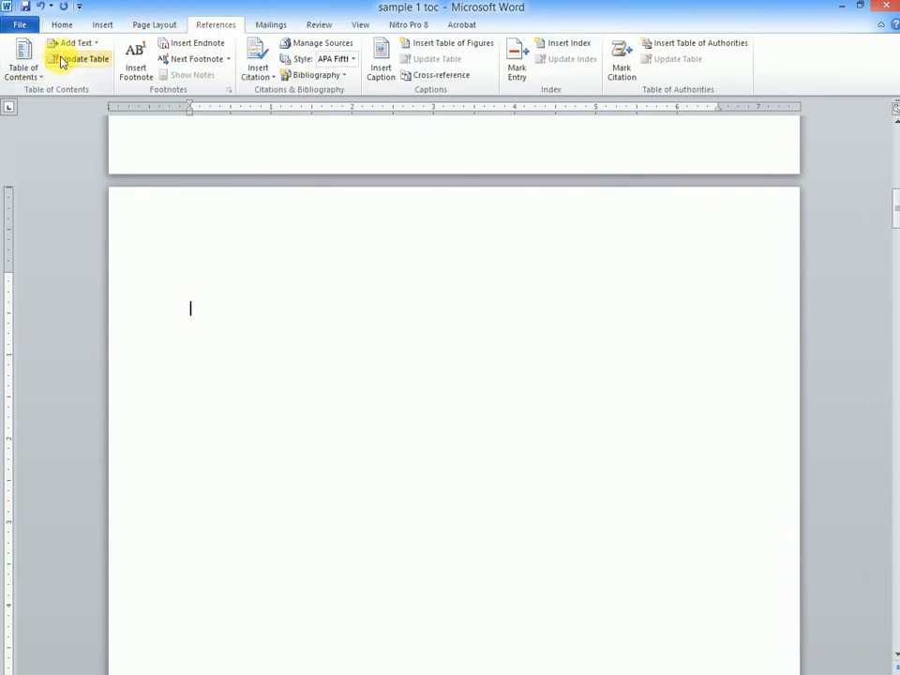
{"action": "key", "text": "super+plus"}
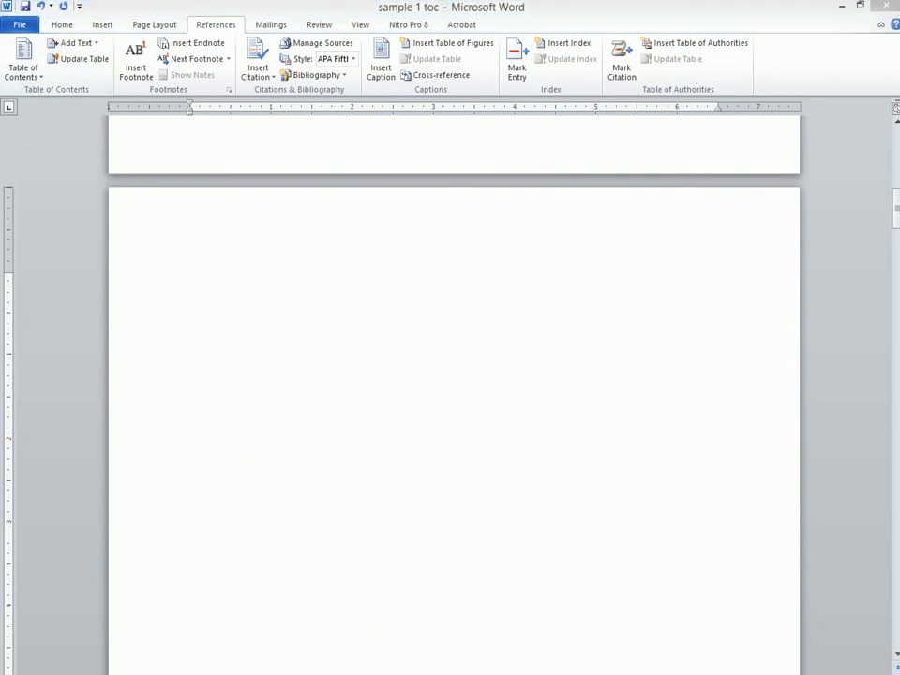
{"action": "left_click", "coordinate": [419, 544]}
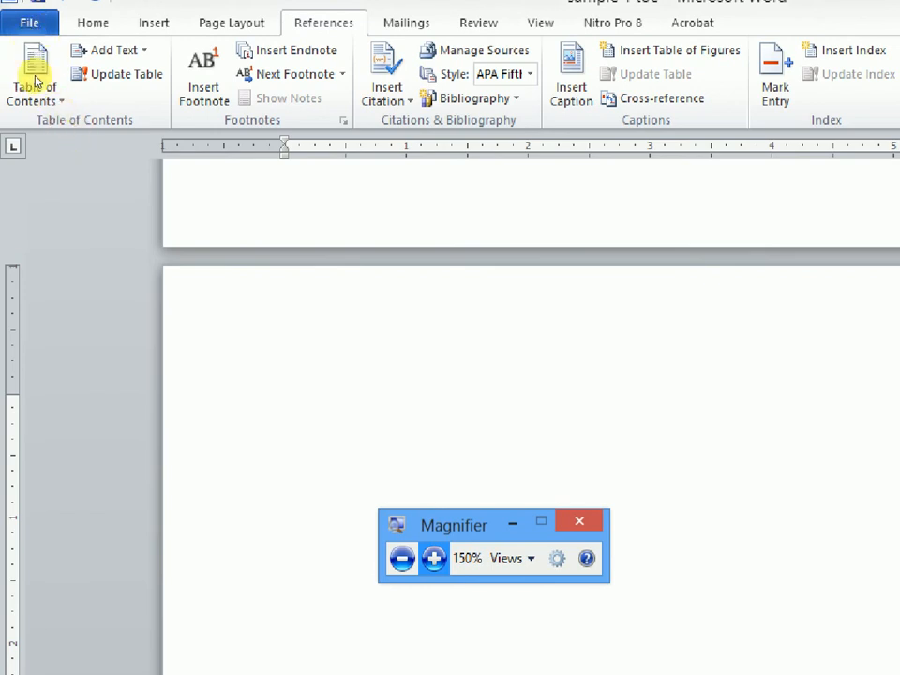
{"action": "left_click", "coordinate": [36, 81]}
{"action": "left_click", "coordinate": [36, 82]}
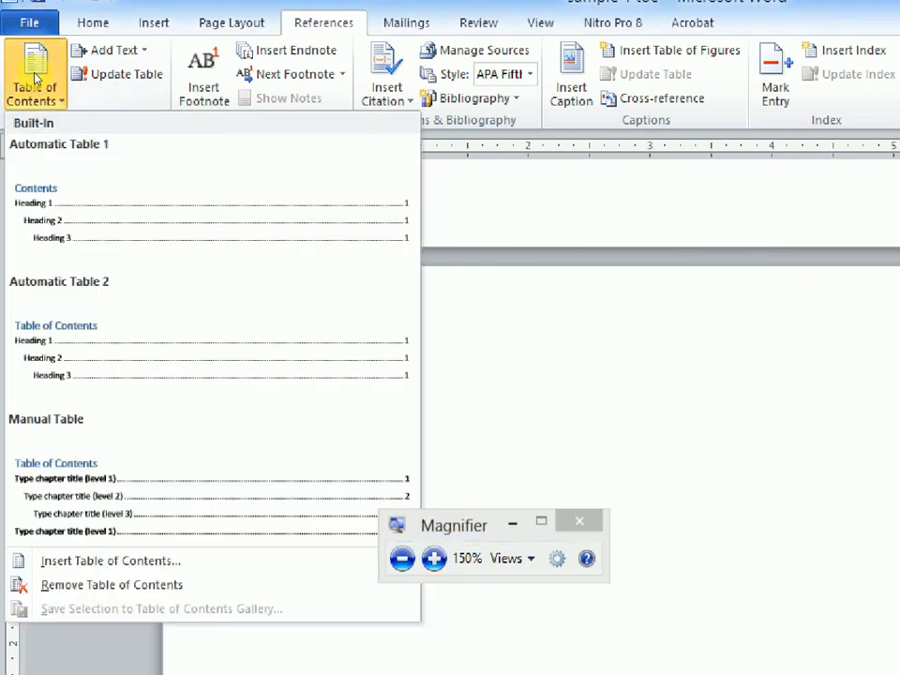
{"action": "left_click", "coordinate": [39, 166]}
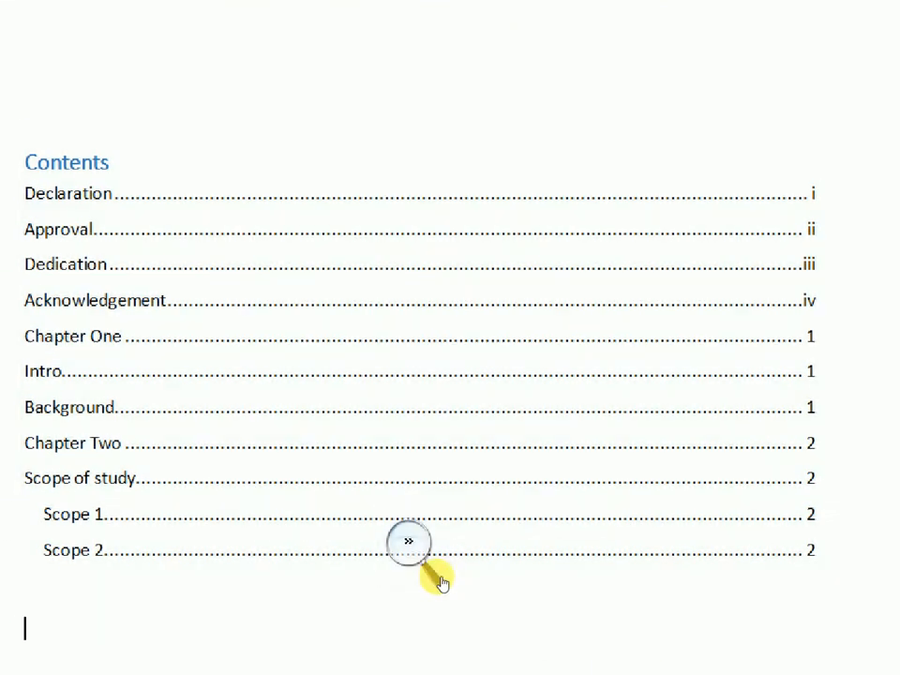
{"action": "left_click", "coordinate": [410, 545]}
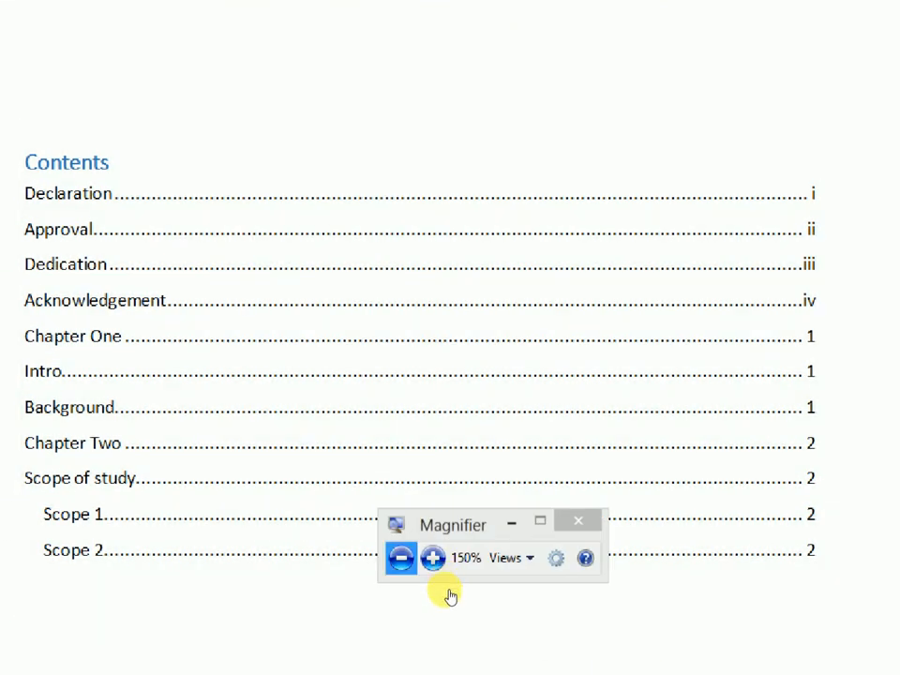
{"action": "left_click", "coordinate": [402, 558]}
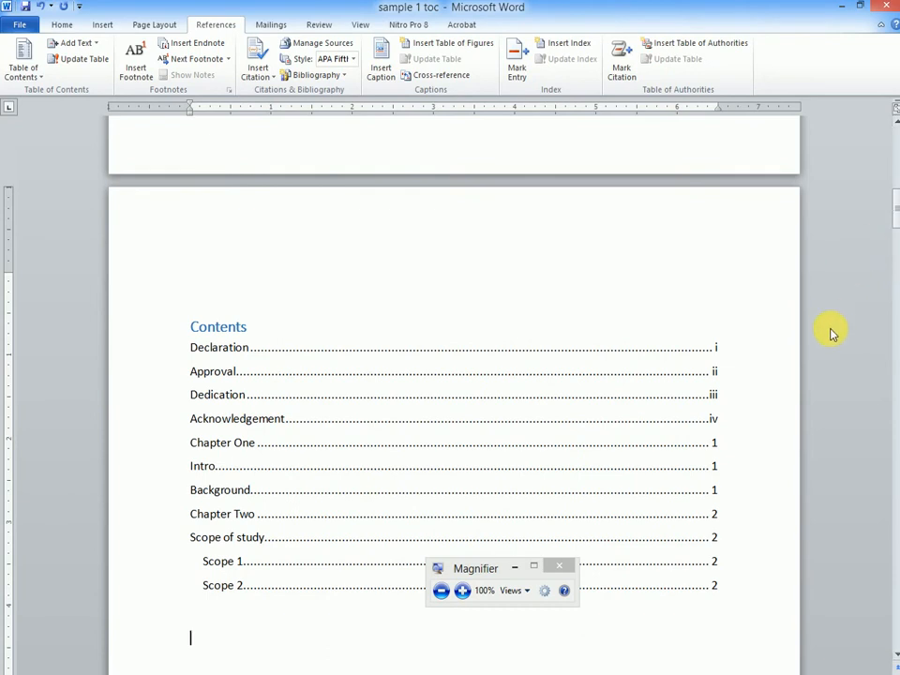
- Add a new page after the Scope 2 text with the lines "Chapter Three" and "The story"
{"action": "left_click_drag", "start_coordinate": [894, 219], "coordinate": [882, 665]}
{"action": "left_click", "coordinate": [450, 433]}
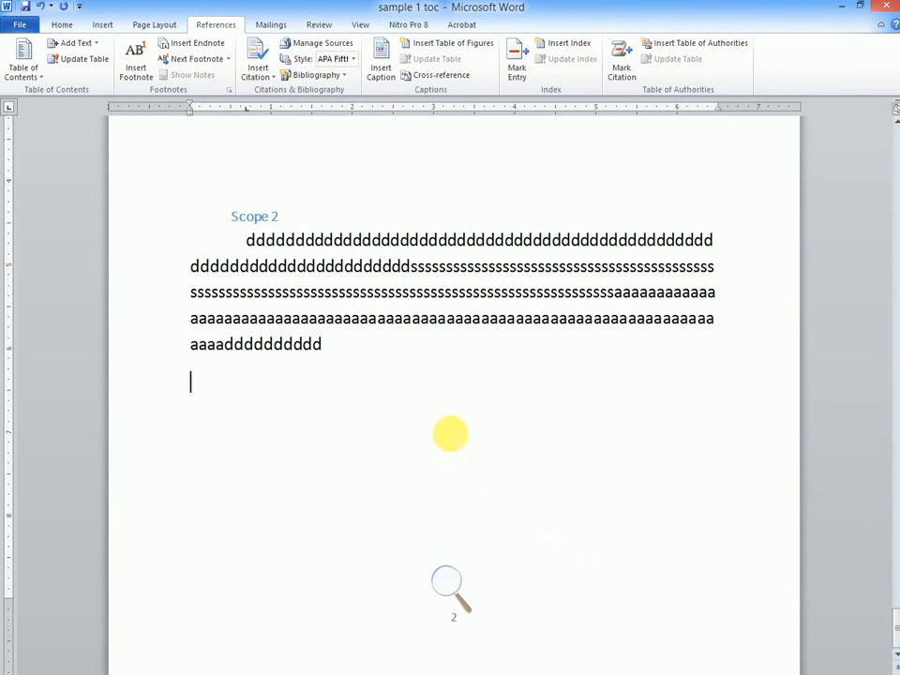
{"action": "key", "text": "ctrl+Return"}
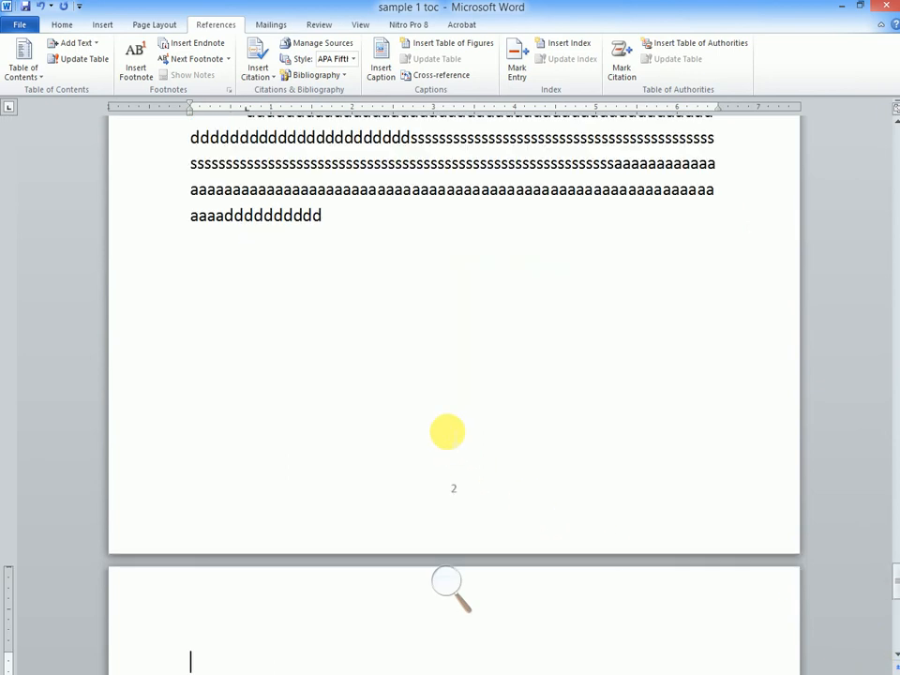
{"action": "type", "text": "cHAP"}
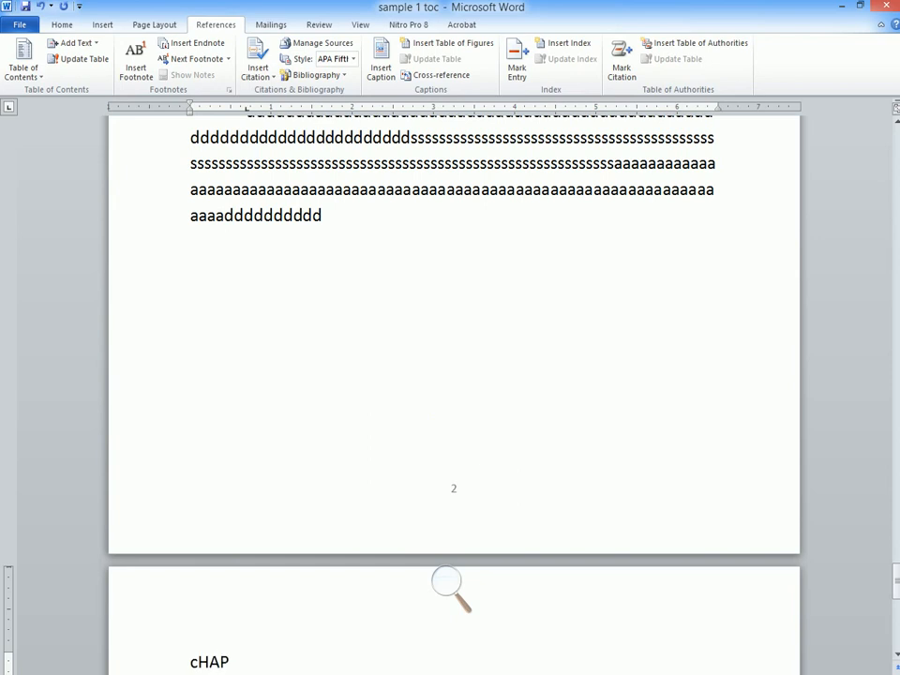
{"action": "key", "text": "BackSpace"}
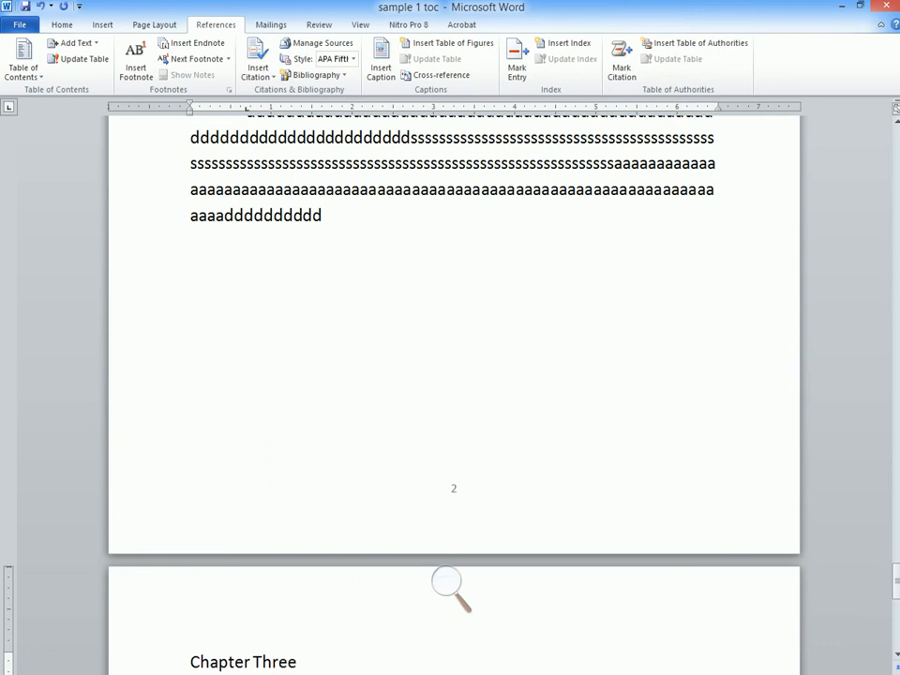
{"action": "scroll", "coordinate": [450, 589], "scroll_direction": "down", "scroll_amount": 1}
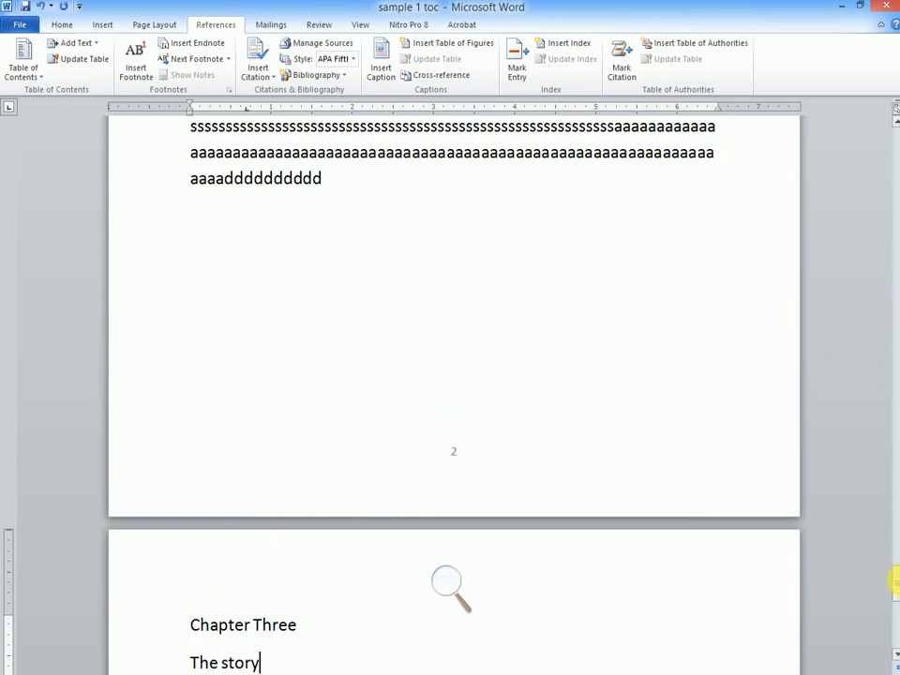
- Apply the Heading 1 style to the "Chapter Three" and "The story" lines
{"action": "left_click_drag", "start_coordinate": [893, 578], "coordinate": [885, 581]}
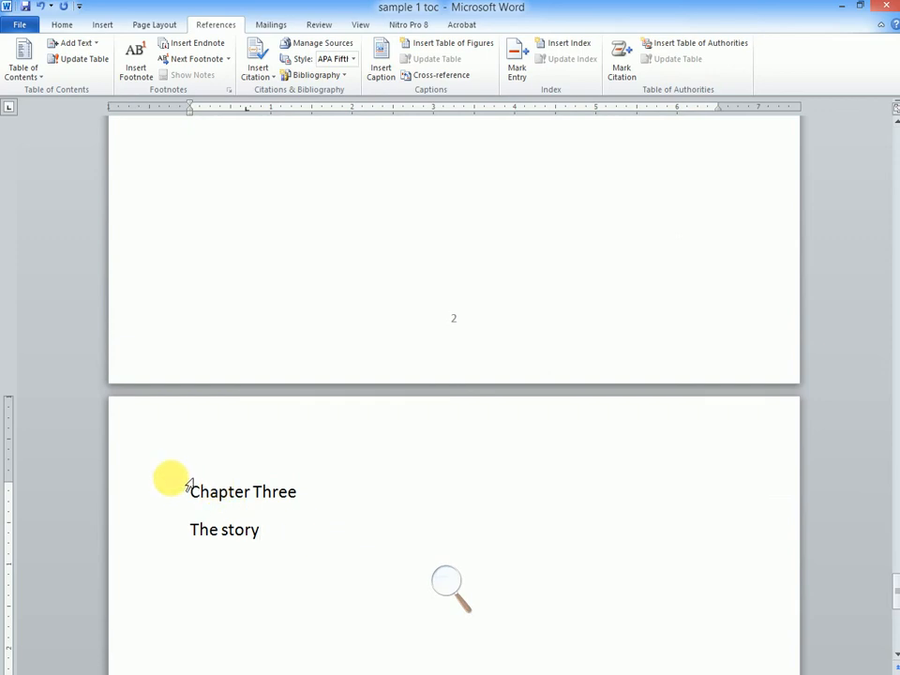
{"action": "left_click_drag", "start_coordinate": [187, 491], "coordinate": [316, 491]}
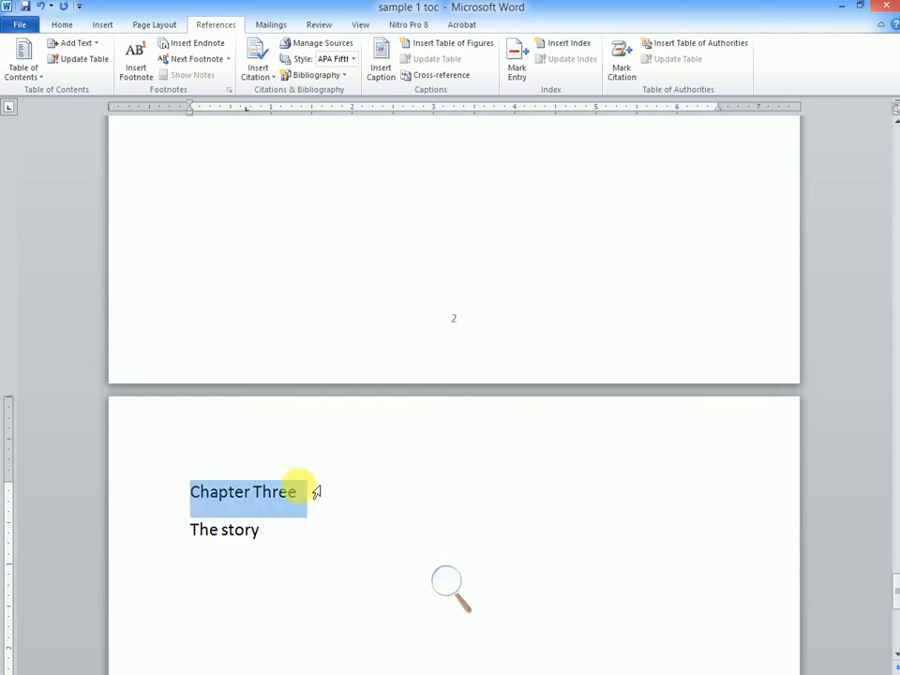
{"action": "left_click", "coordinate": [59, 24]}
{"action": "left_click", "coordinate": [591, 58]}
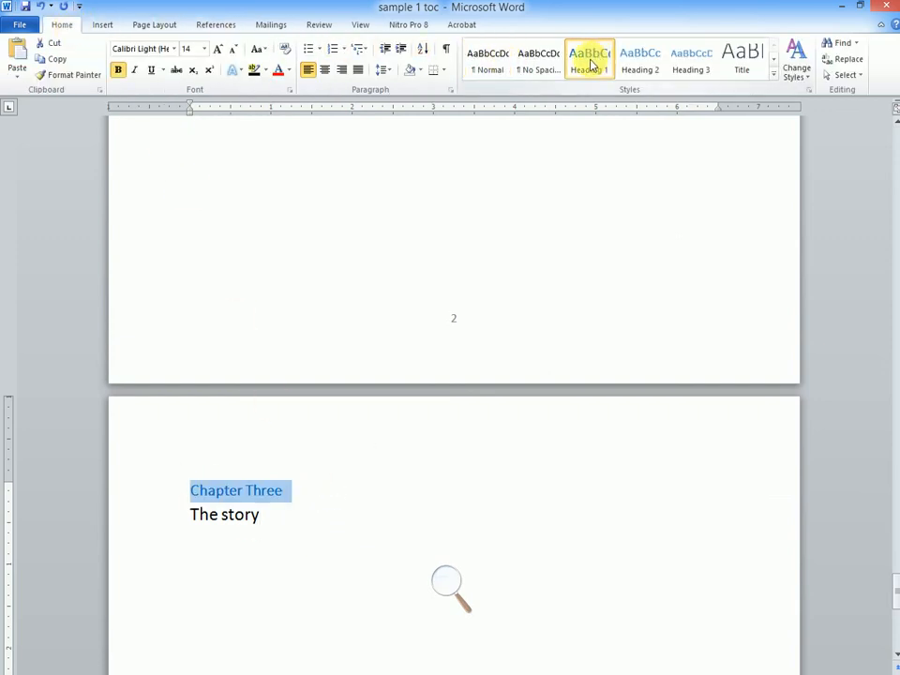
{"action": "left_click_drag", "start_coordinate": [188, 517], "coordinate": [279, 520]}
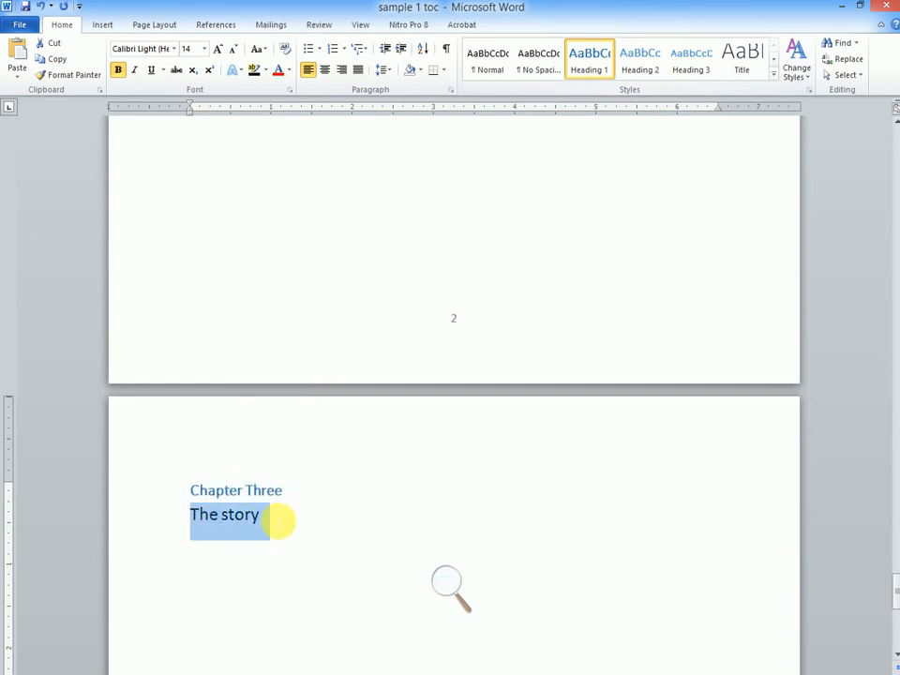
{"action": "left_click", "coordinate": [594, 56]}
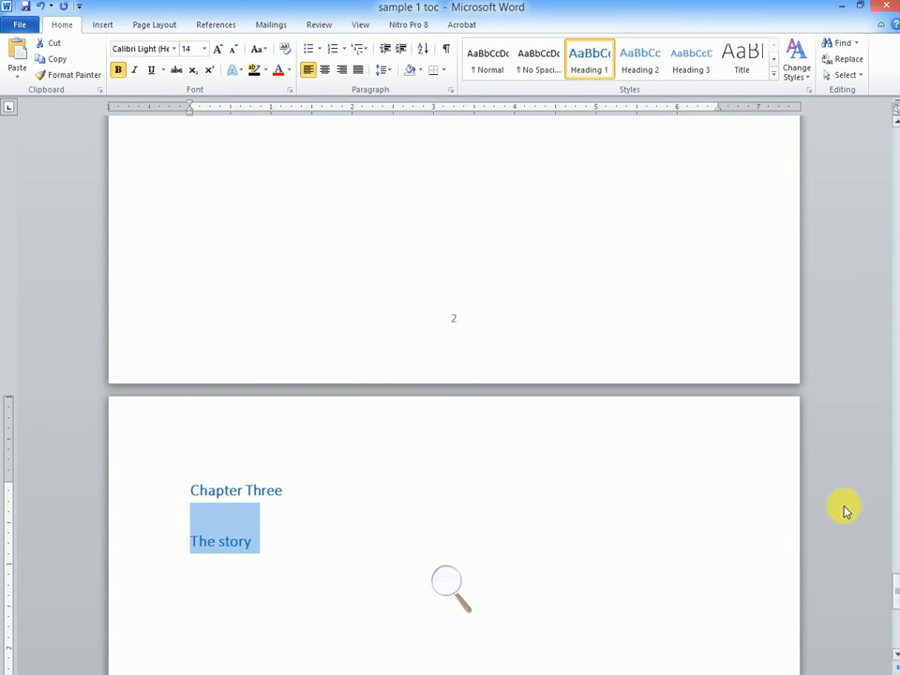
- Magnify the screen to 150% and update the entire table of contents to include the new chapter headings
{"action": "left_click_drag", "start_coordinate": [894, 593], "coordinate": [896, 200]}
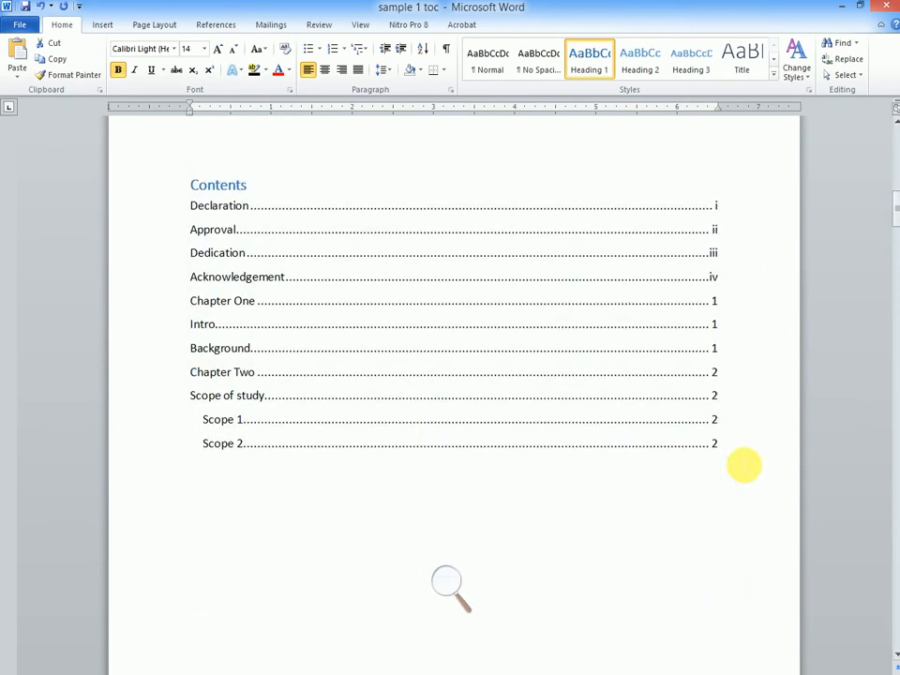
{"action": "left_click", "coordinate": [457, 309]}
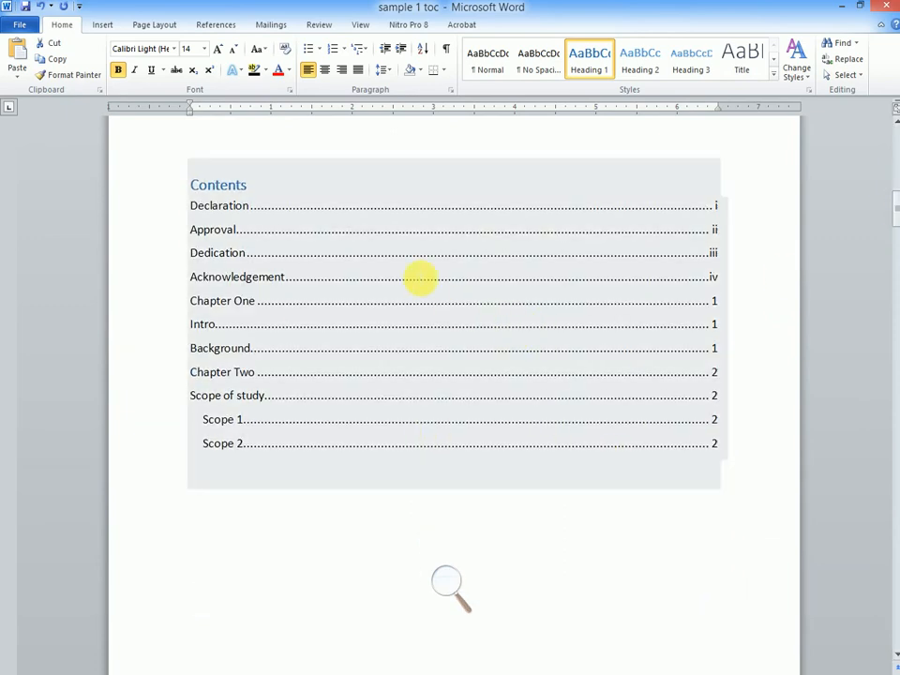
{"action": "left_click", "coordinate": [239, 186]}
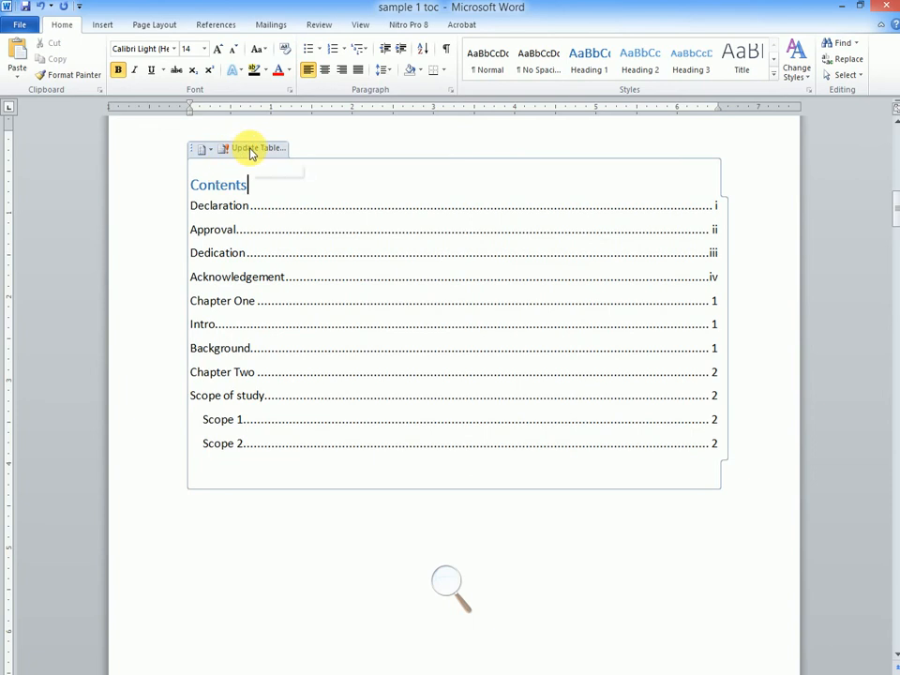
{"action": "left_click", "coordinate": [448, 583]}
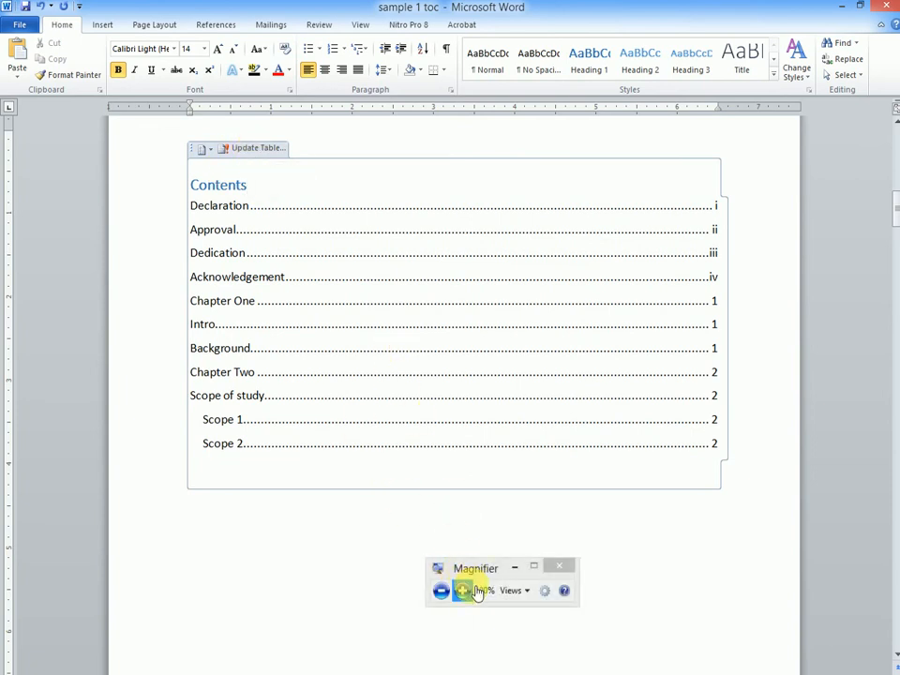
{"action": "left_click", "coordinate": [463, 590]}
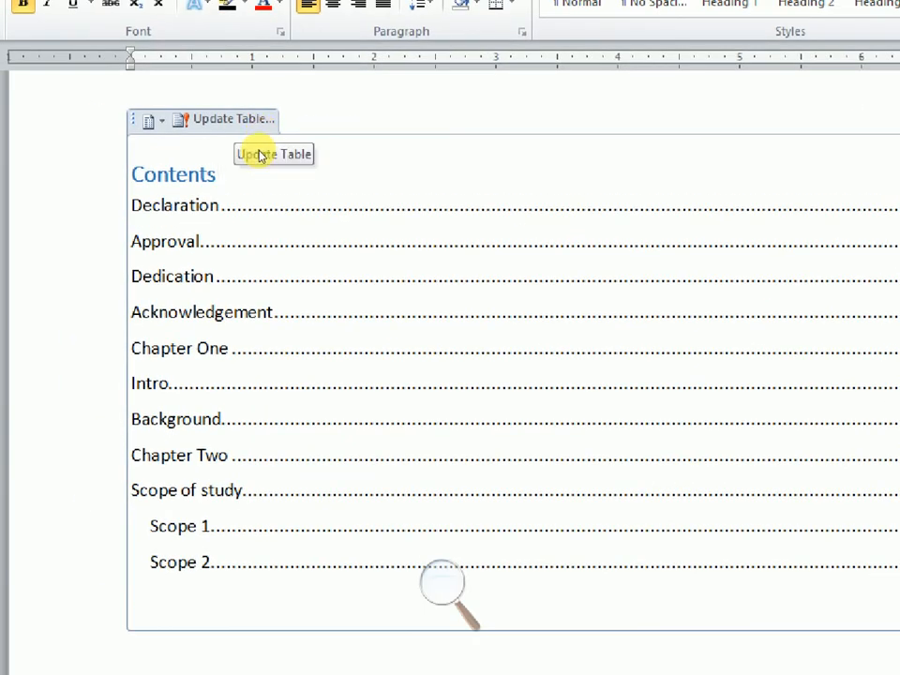
{"action": "left_click", "coordinate": [225, 119]}
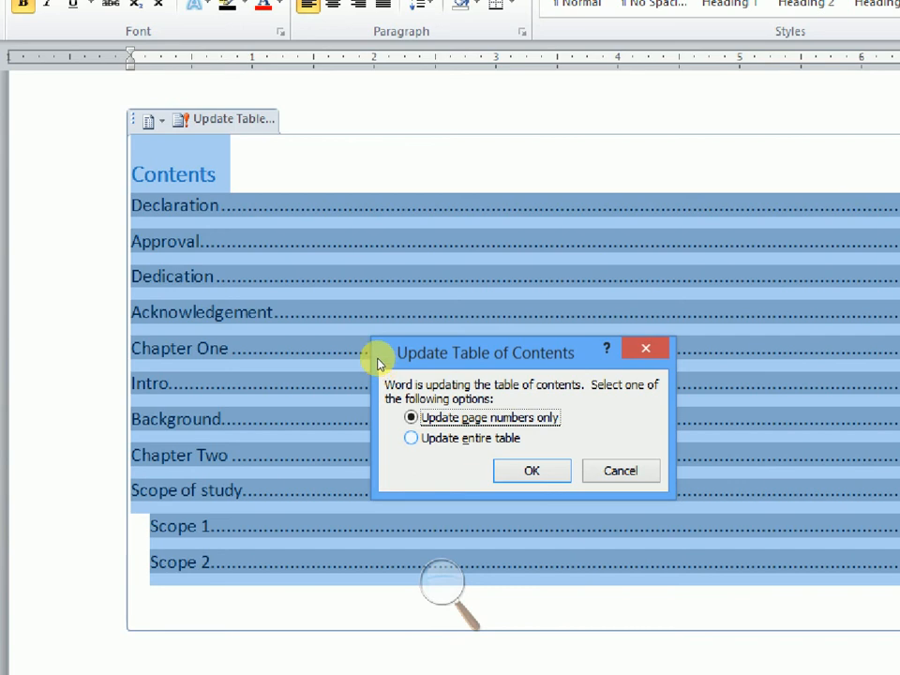
{"action": "key", "text": "Down"}
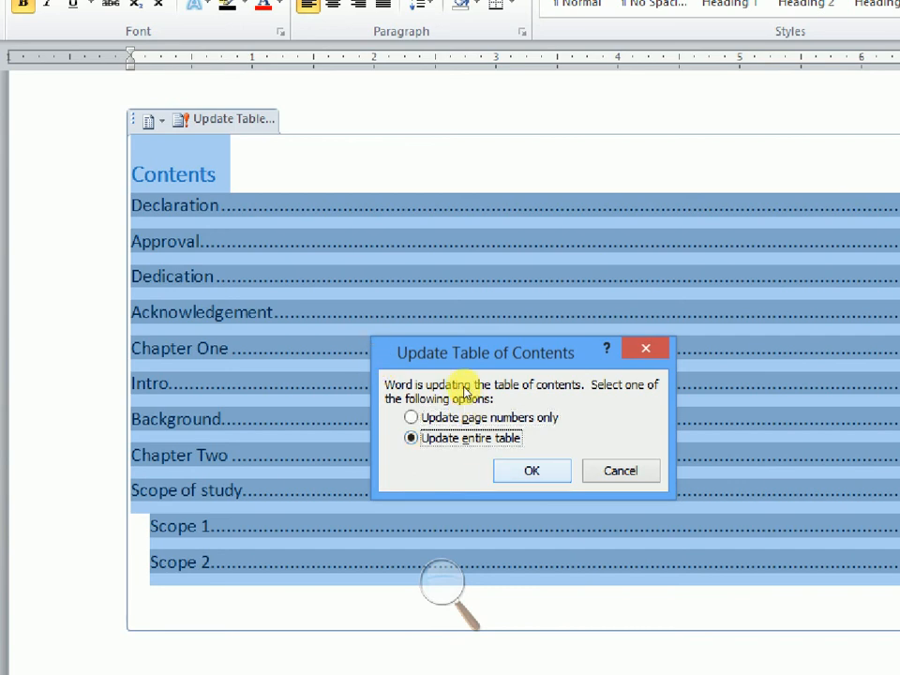
{"action": "key", "text": "Return"}
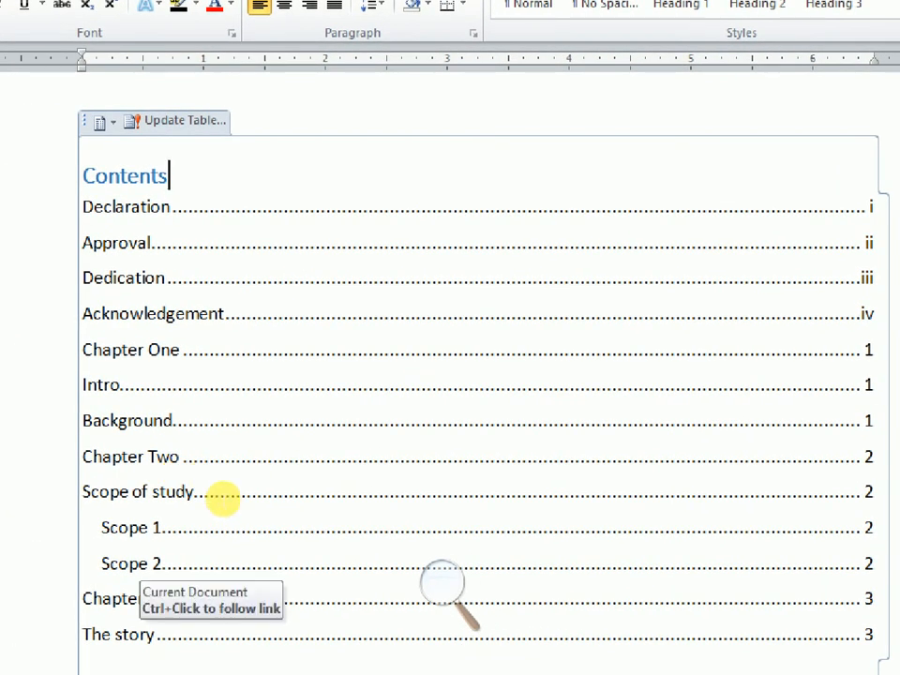
- Examine the updated table of contents at 100% and 150% screen magnification, restore 100%, and minimize the Magnifier
{"action": "left_click", "coordinate": [442, 582]}
{"action": "left_click", "coordinate": [434, 597]}
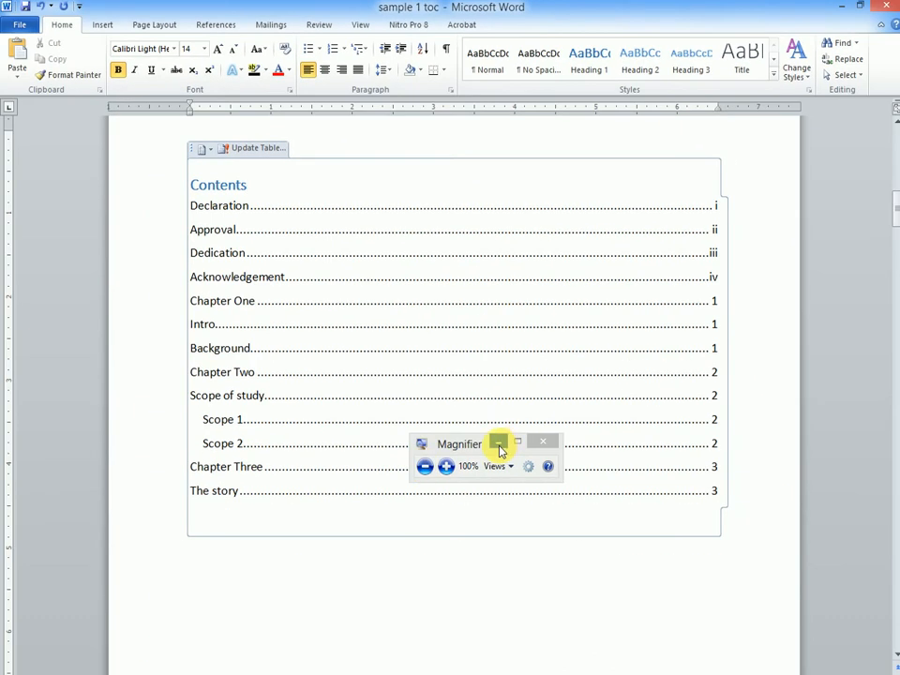
{"action": "left_click", "coordinate": [446, 465]}
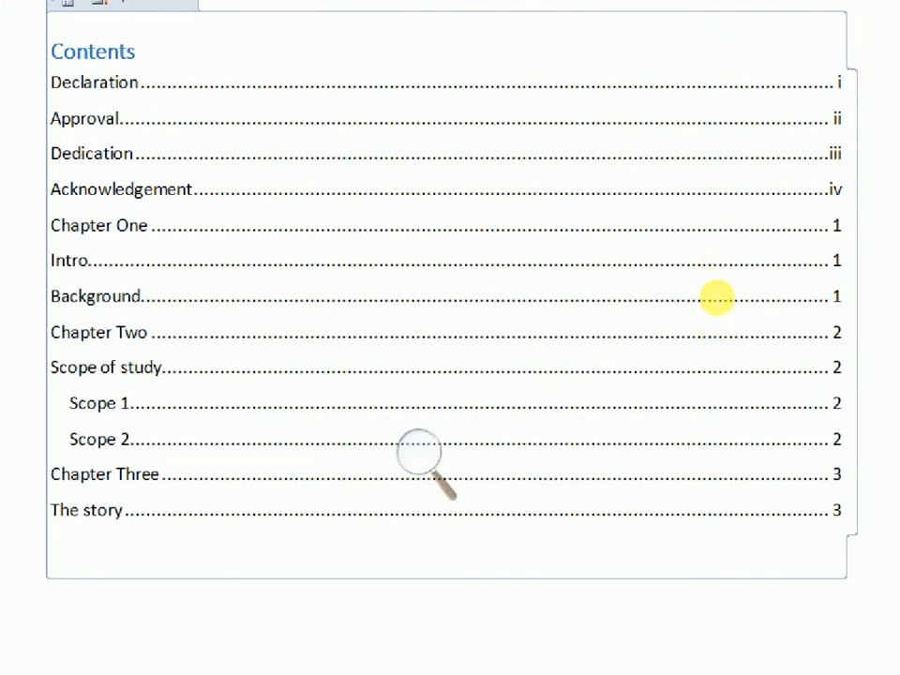
{"action": "left_click", "coordinate": [441, 459]}
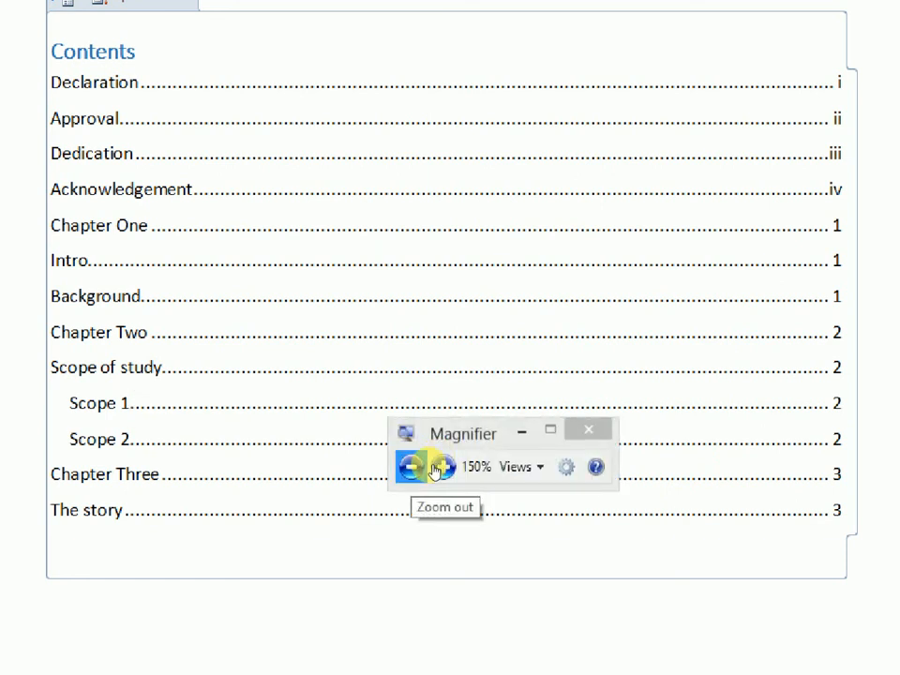
{"action": "left_click", "coordinate": [412, 465]}
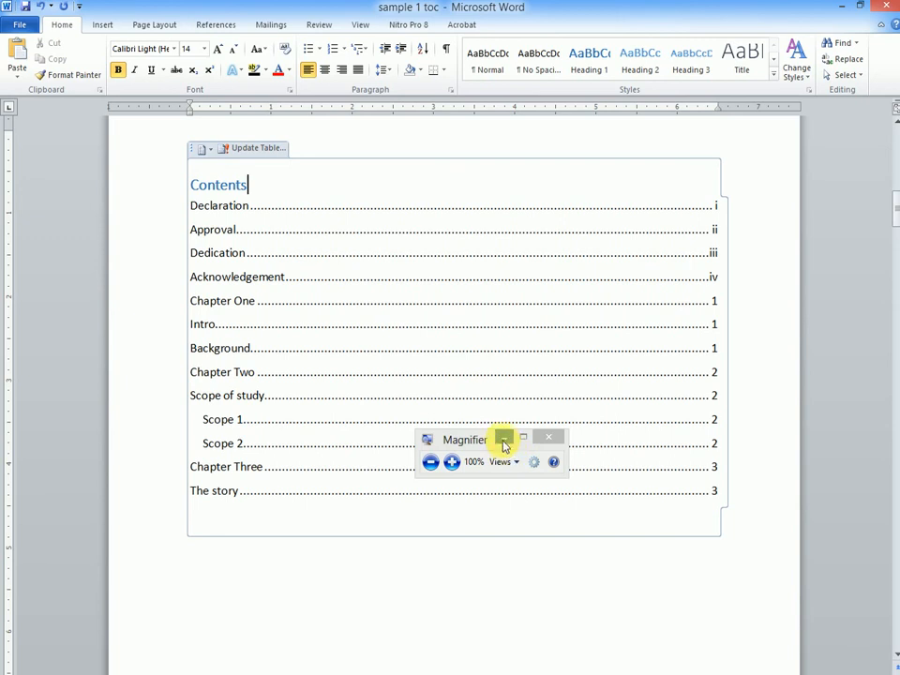
{"action": "left_click", "coordinate": [504, 441]}
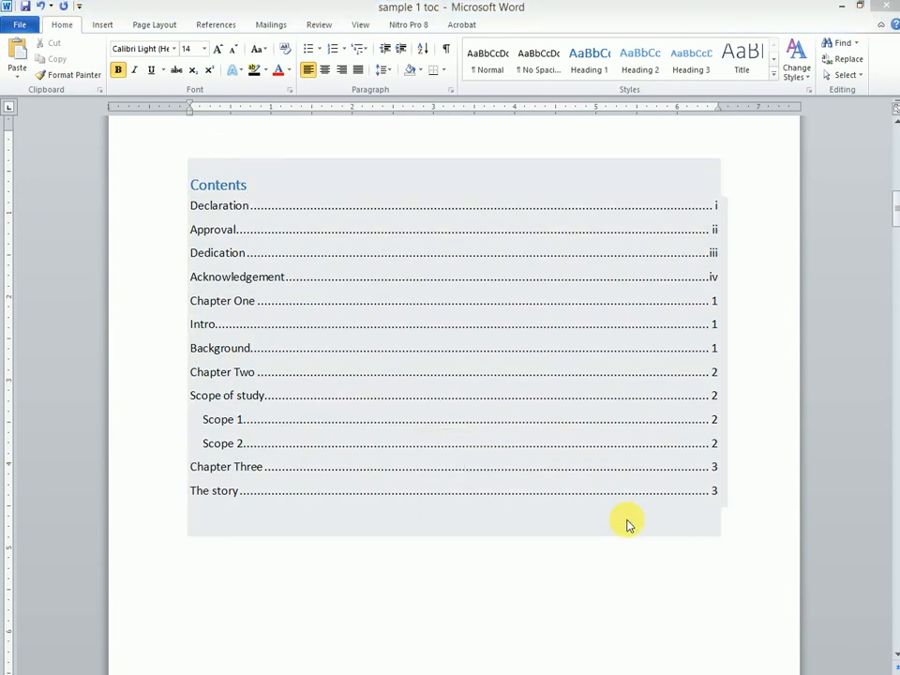